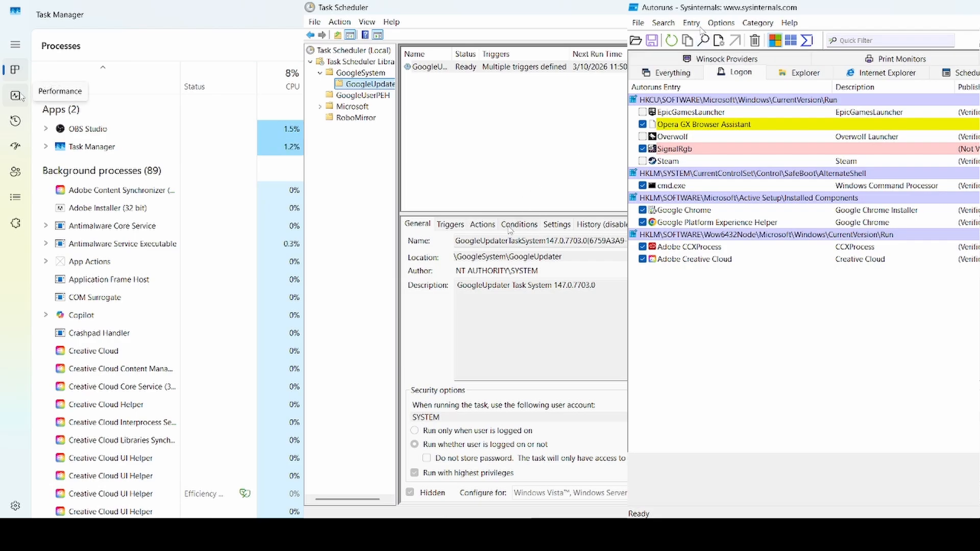
- Review the GoogleUpdater task's triggers, actions, conditions and settings, alongside the startup apps list and the Autoruns display options
click(692, 24)
click(452, 226)
mouse_move(721, 24)
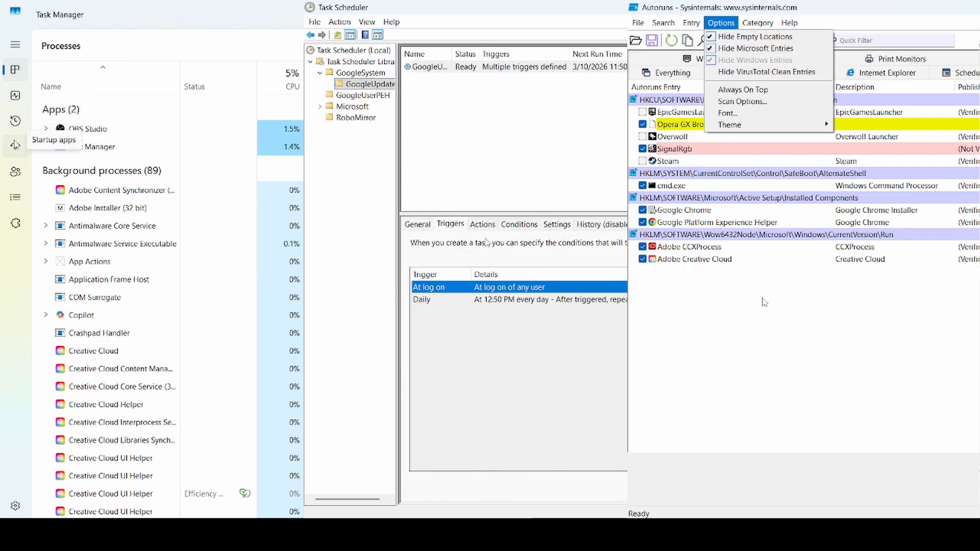
click(727, 48)
click(15, 146)
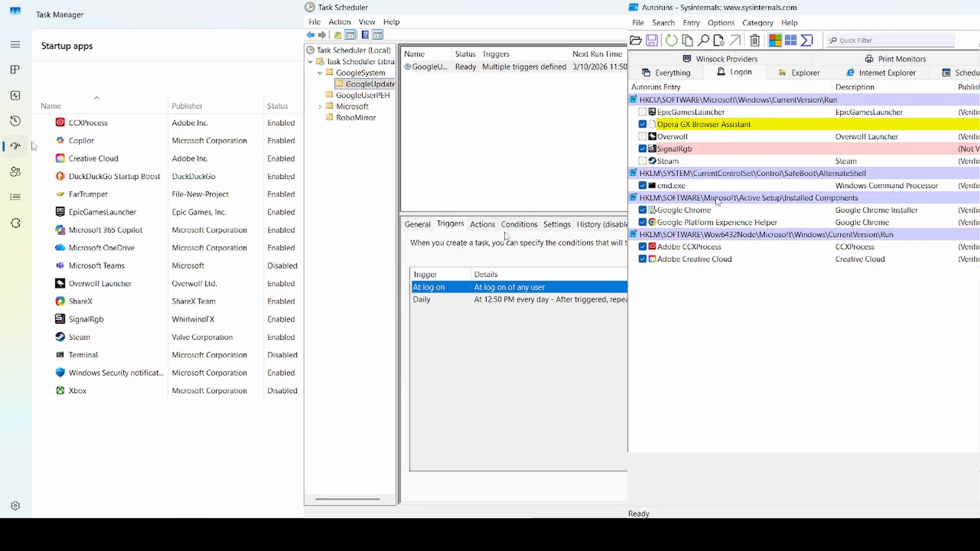
click(483, 225)
click(520, 225)
click(557, 224)
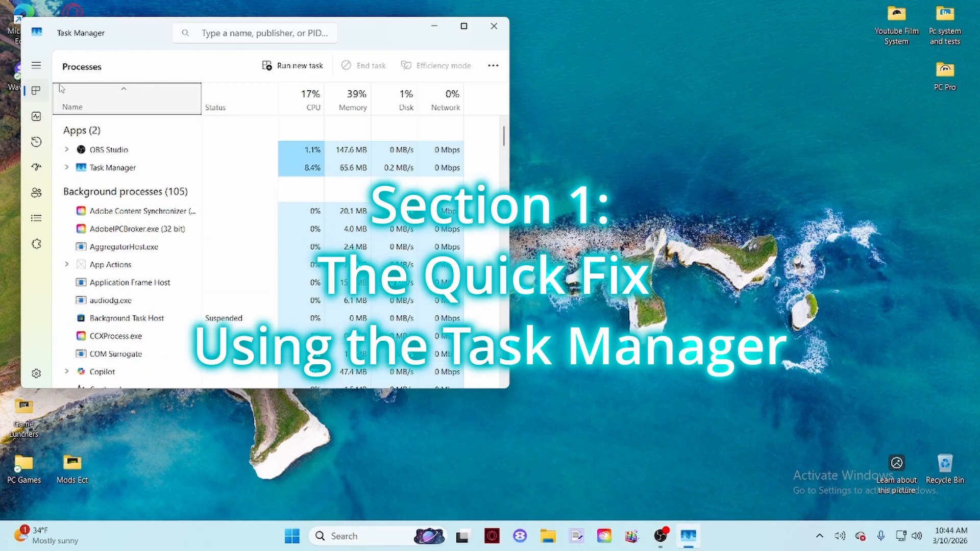
- Maximize Task Manager and show its list of startup apps
click(458, 28)
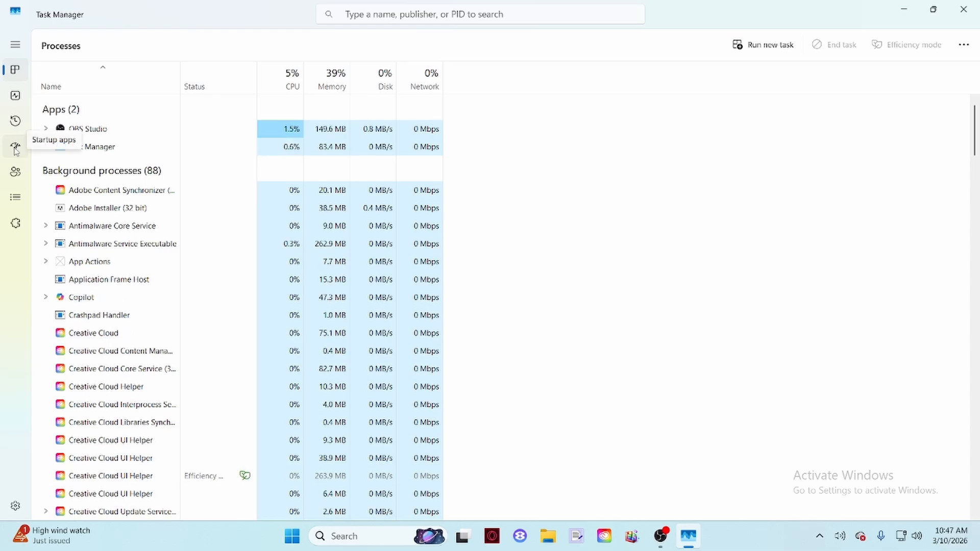
click(16, 148)
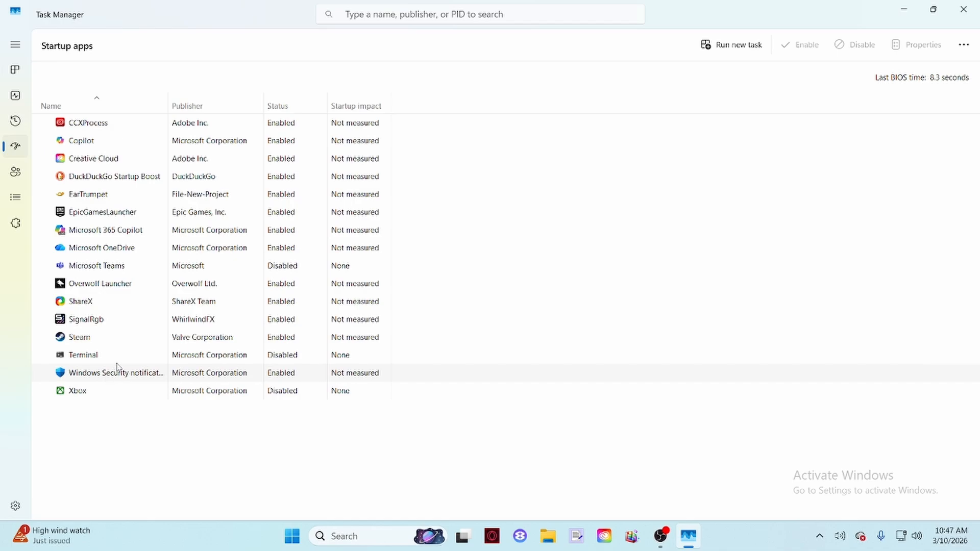
mouse_move(371, 381)
right_click(40, 305)
click(390, 443)
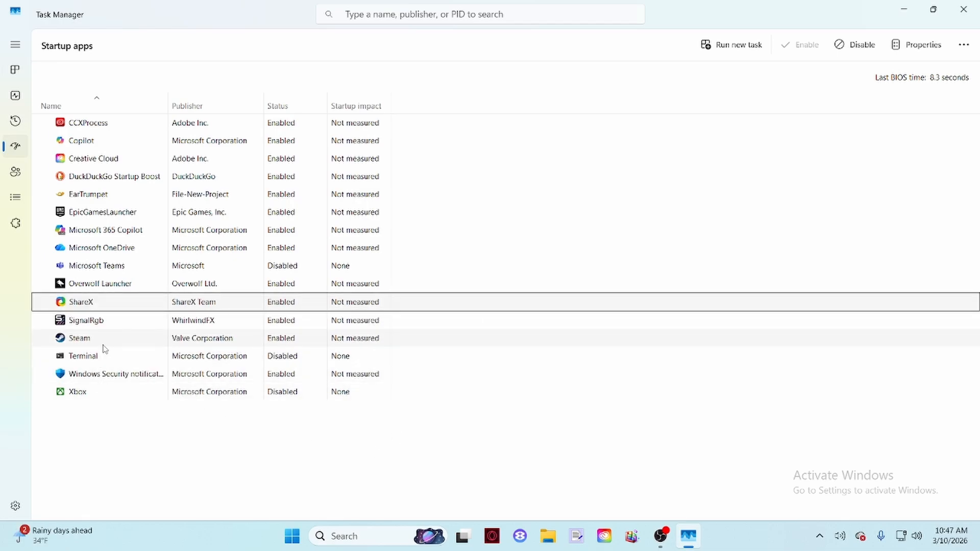
right_click(108, 391)
click(85, 405)
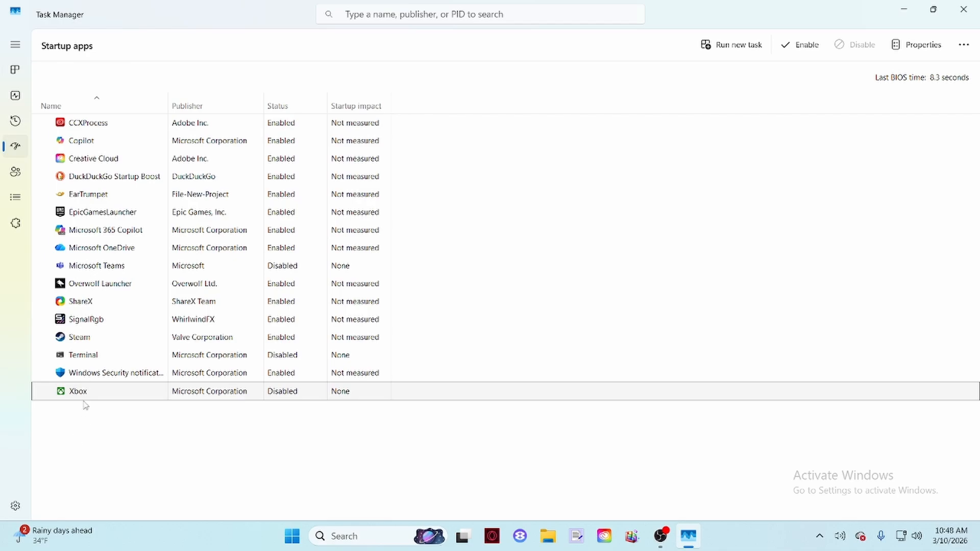
- Disable ShareX so it does not launch when Windows starts
right_click(95, 305)
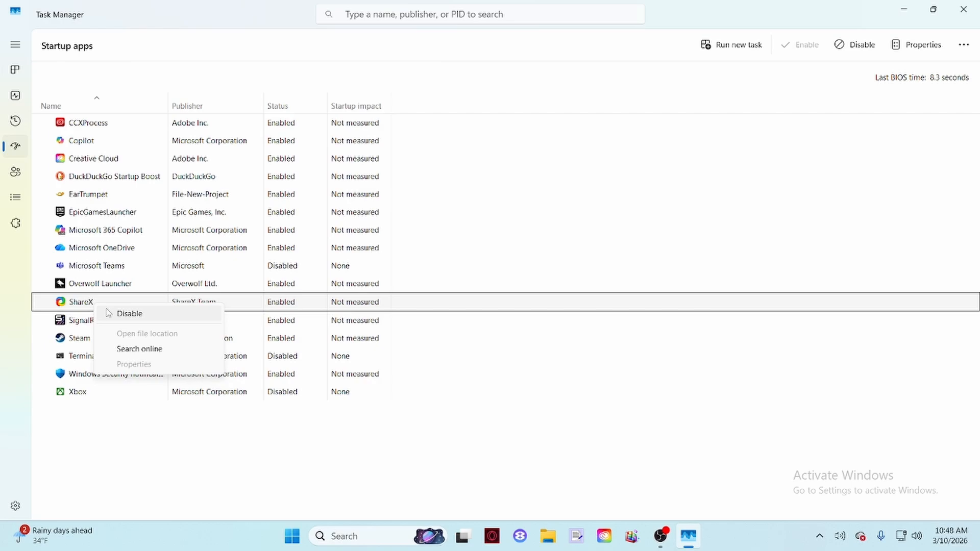
click(109, 314)
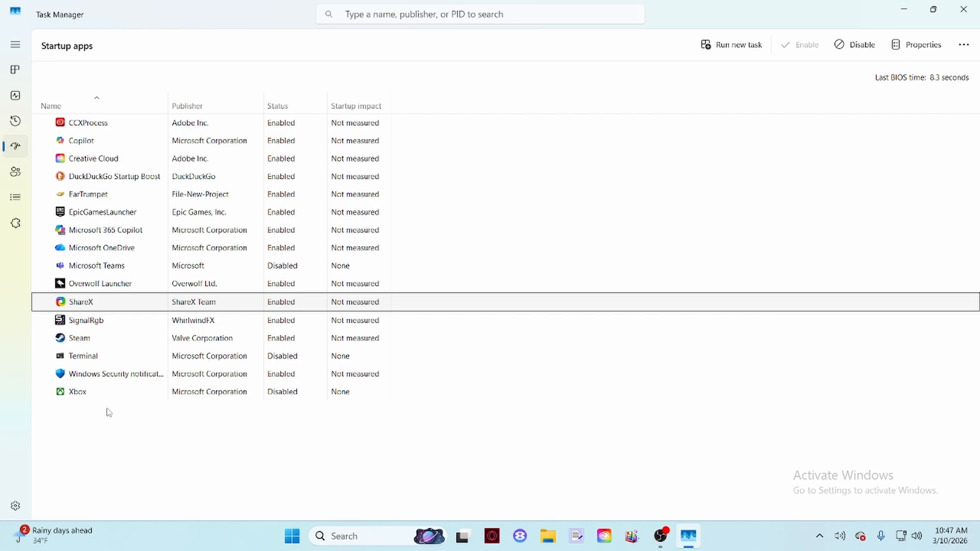
right_click(128, 392)
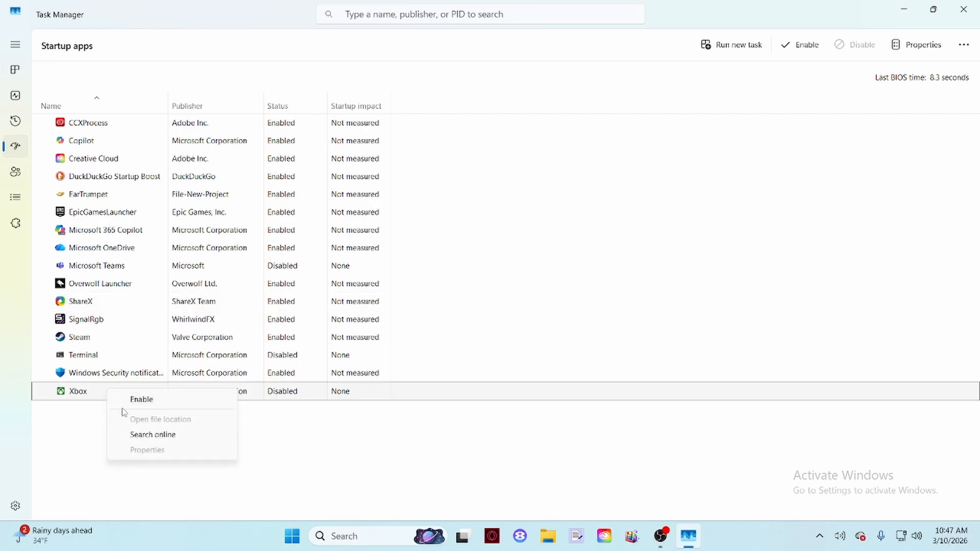
click(77, 439)
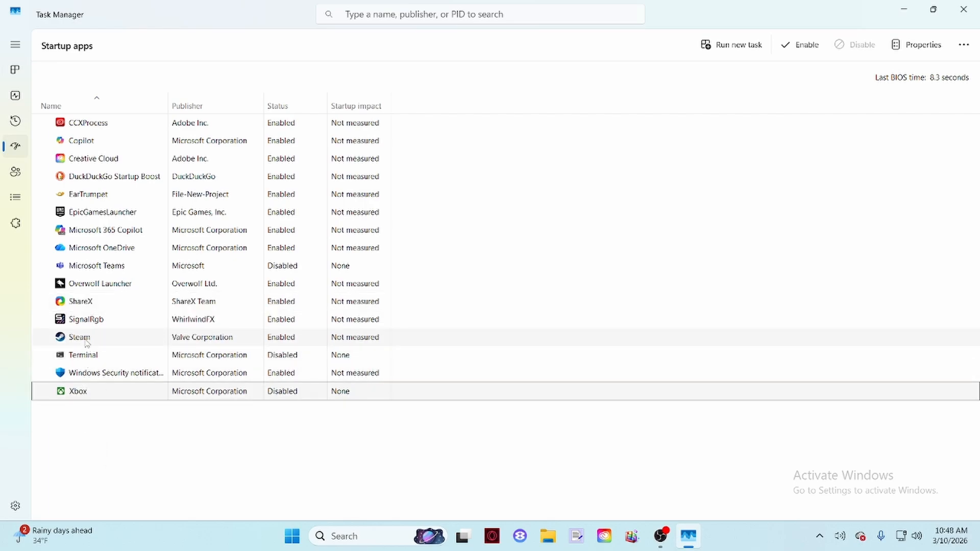
right_click(94, 306)
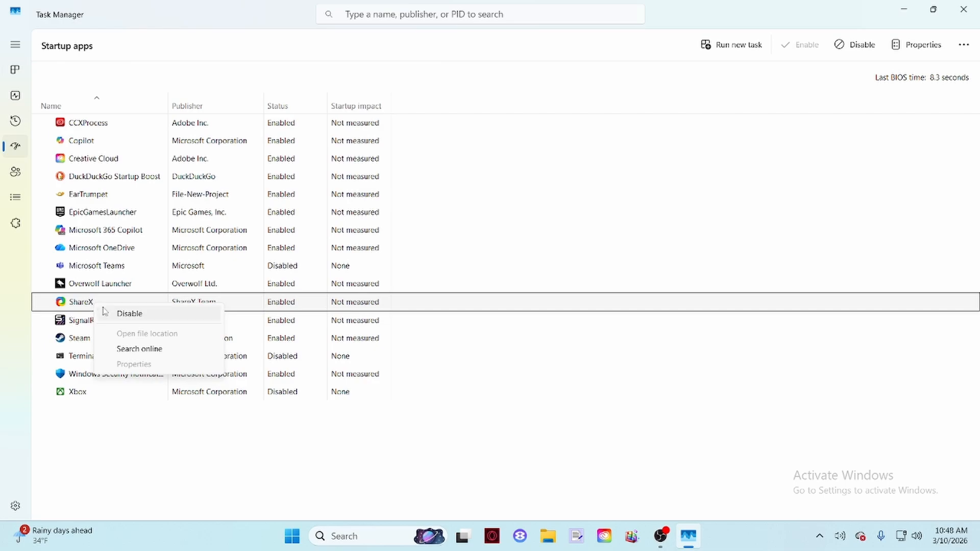
click(109, 314)
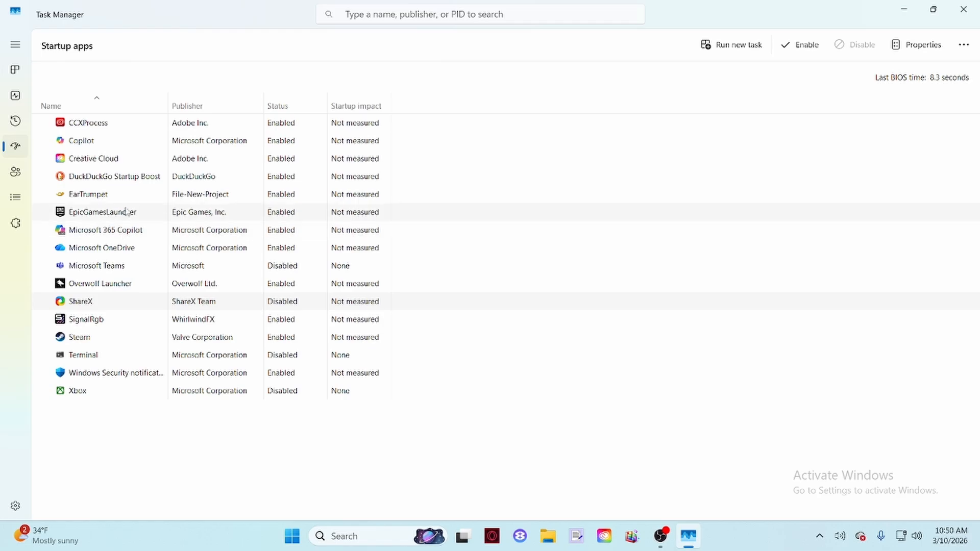
- Disable the Microsoft 365 Copilot and Copilot startup entries
right_click(141, 181)
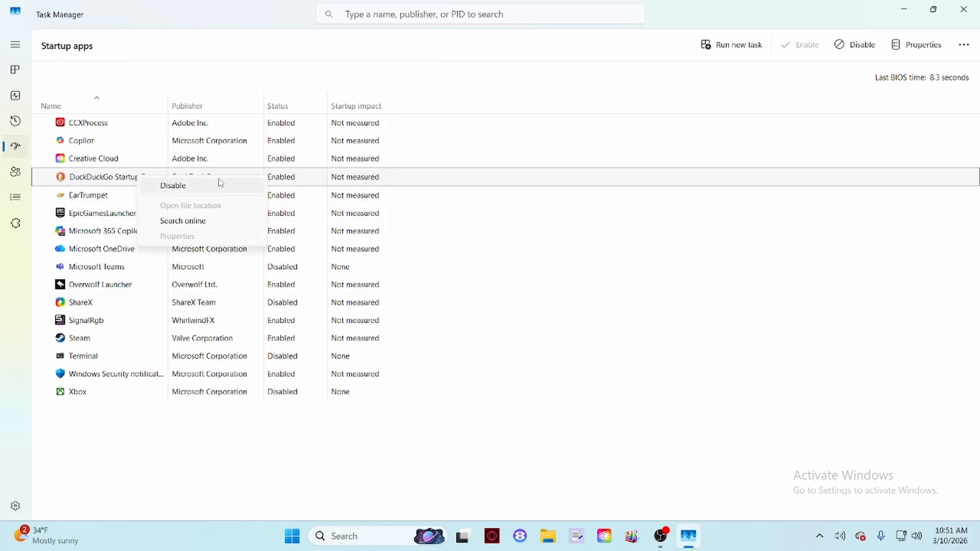
click(507, 89)
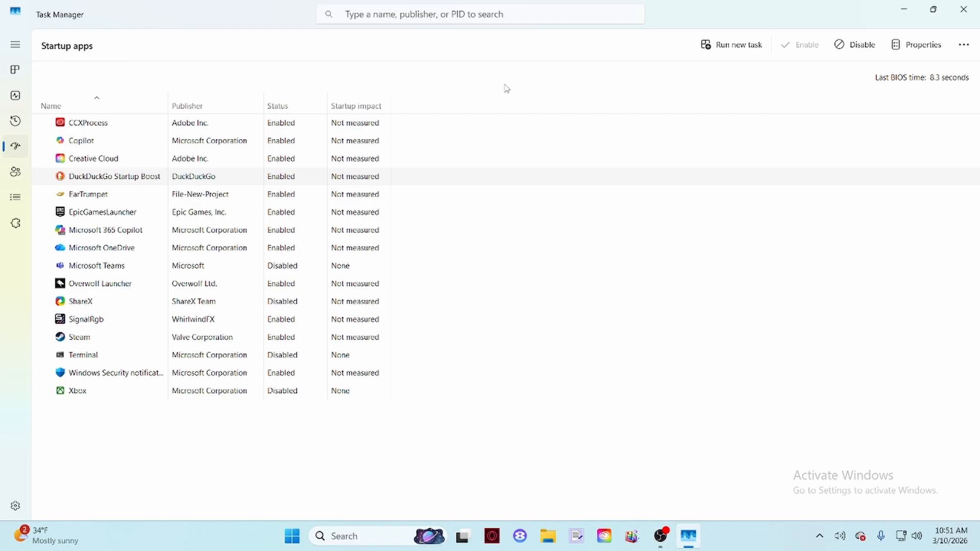
right_click(93, 231)
click(122, 239)
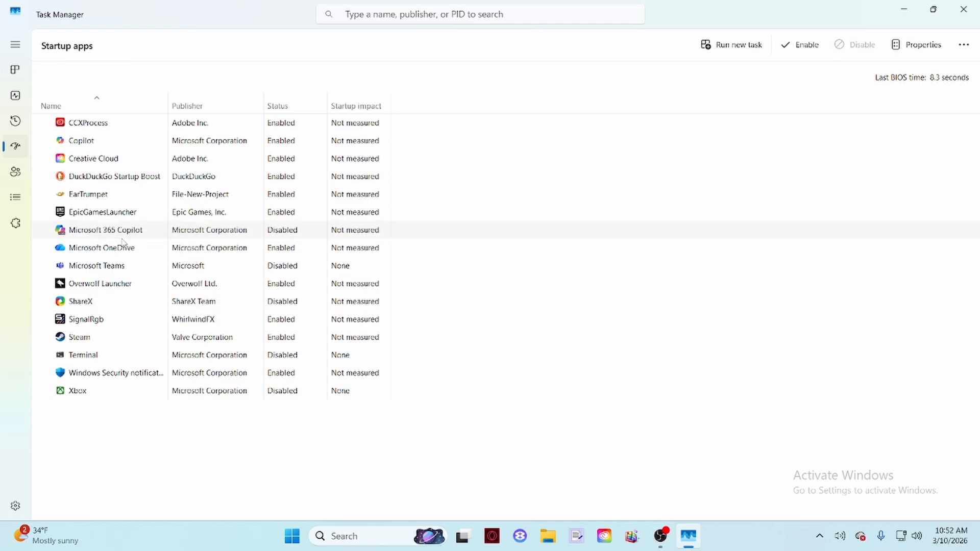
right_click(100, 144)
click(113, 149)
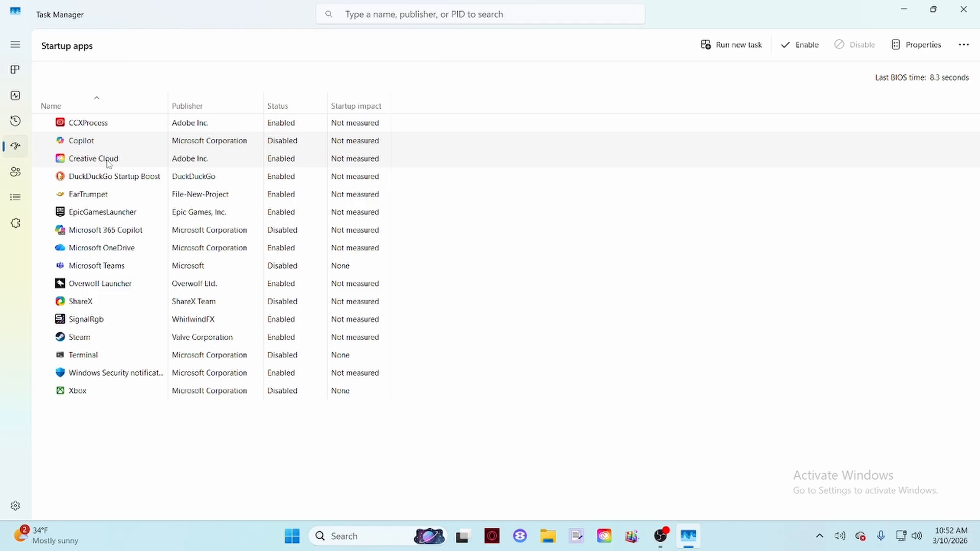
- Disable the startup entries for Creative Cloud, CCXProcess and DuckDuckGo Startup Boost
right_click(108, 162)
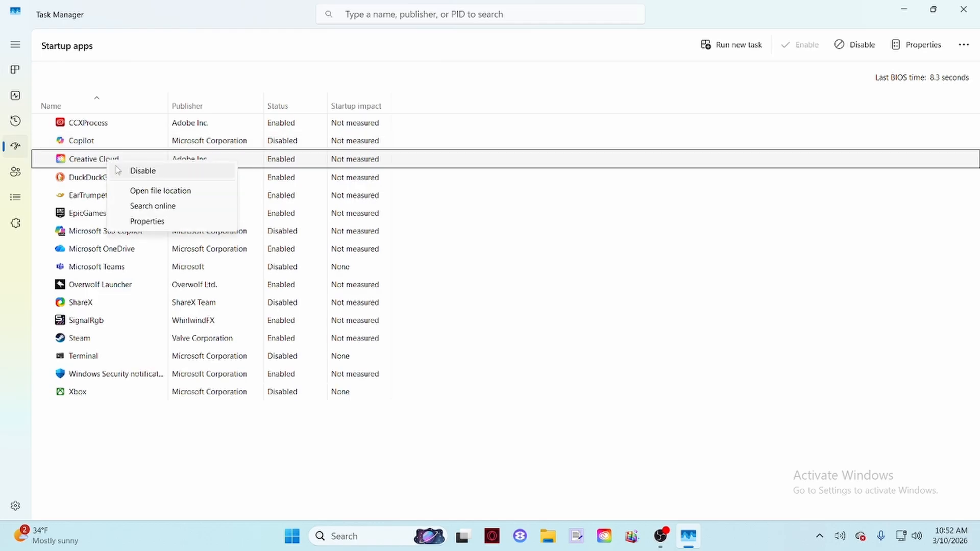
click(118, 170)
right_click(114, 123)
click(138, 131)
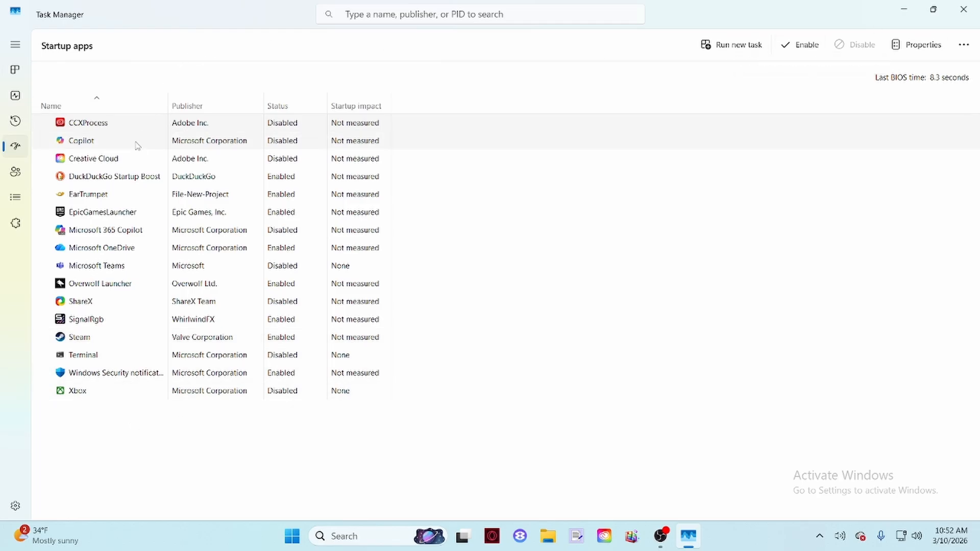
right_click(138, 181)
click(152, 192)
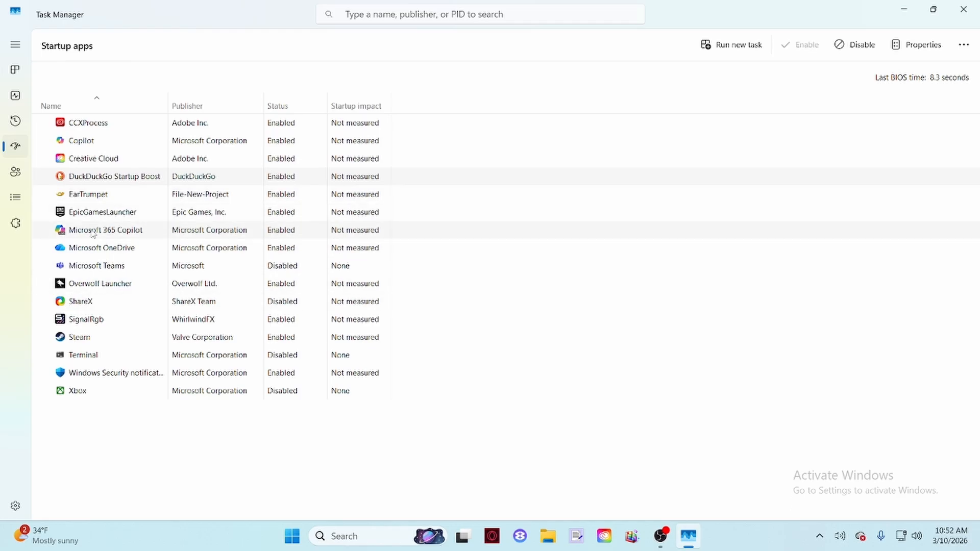
- Turn off automatic launching at startup for Microsoft 365 Copilot and for Copilot
right_click(91, 231)
click(125, 240)
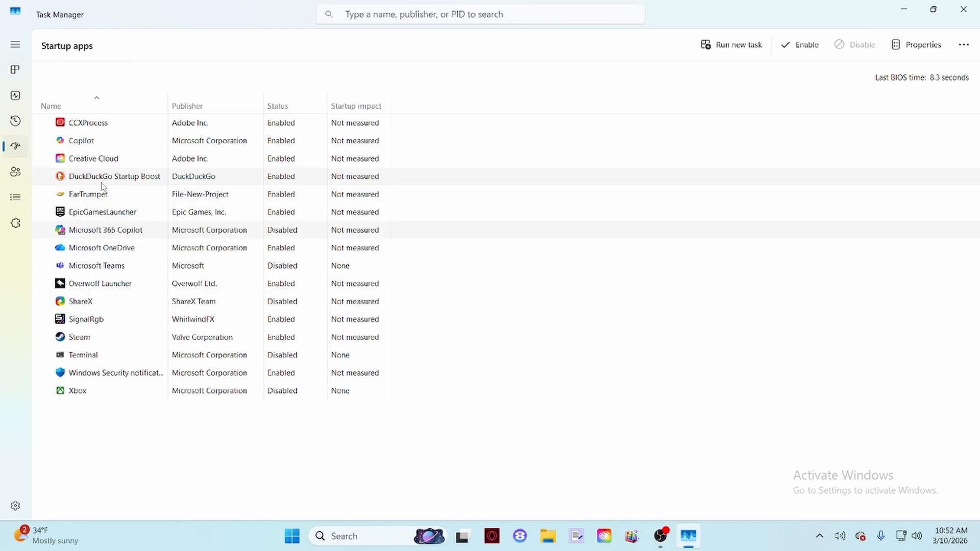
right_click(101, 143)
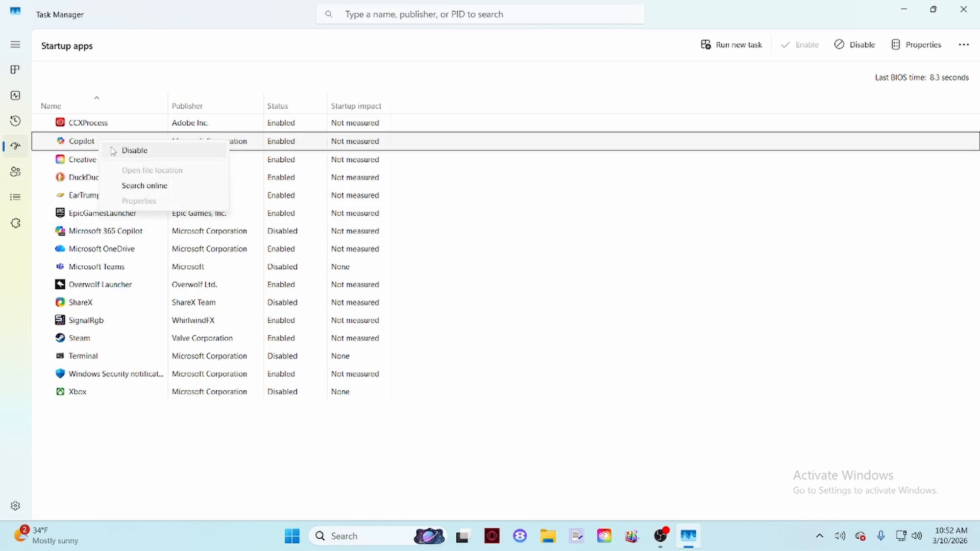
click(114, 151)
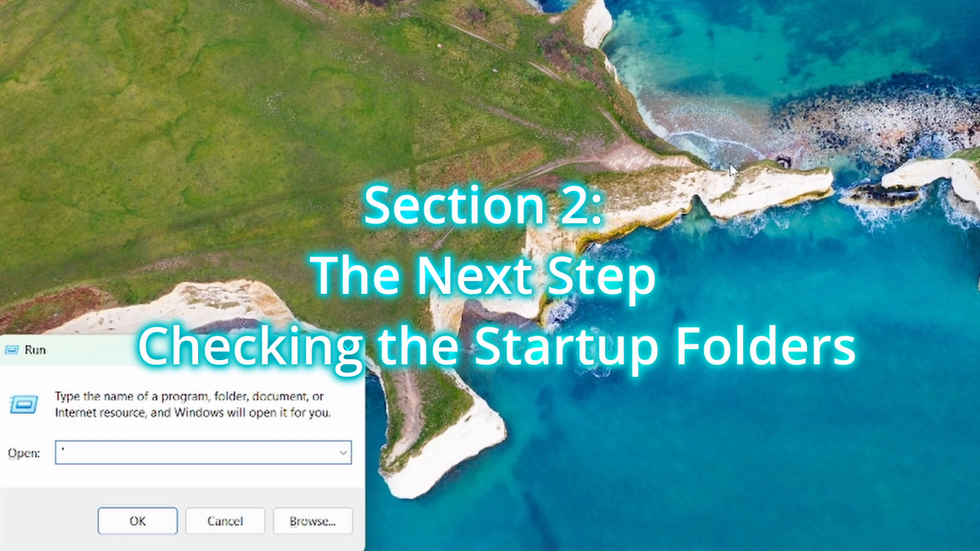
- Run shell:startup to open the current user's Startup folder, removing the stray apostrophe before the command
text(shell:)
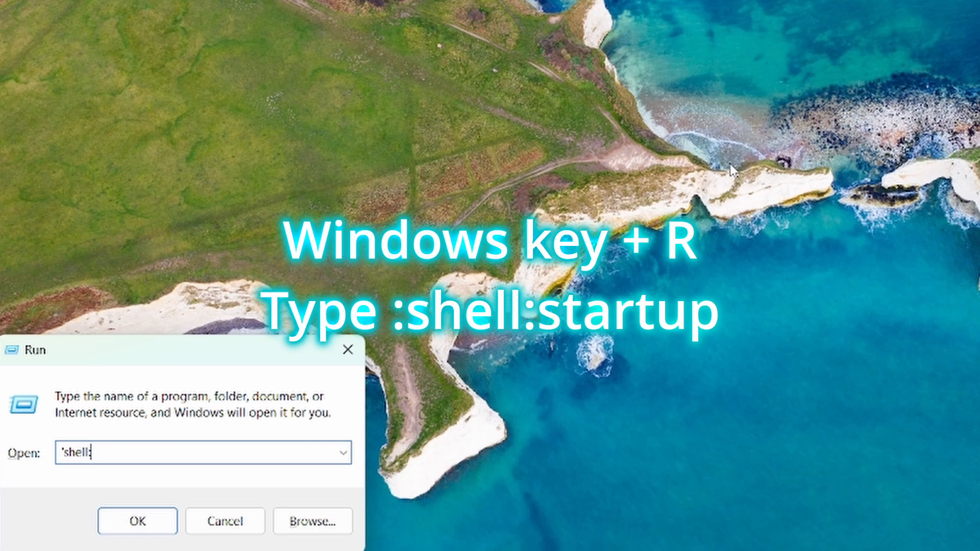
text(startup)
key(Return)
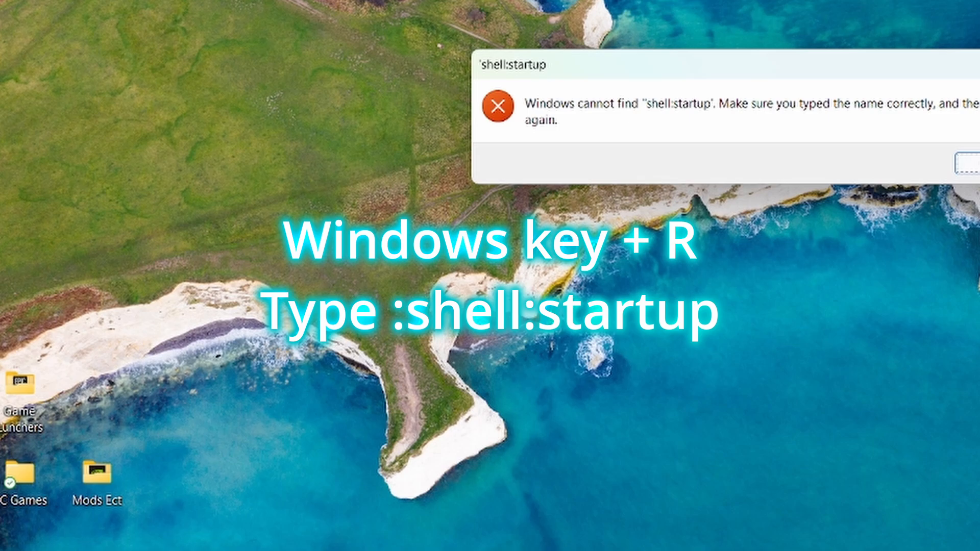
click(968, 163)
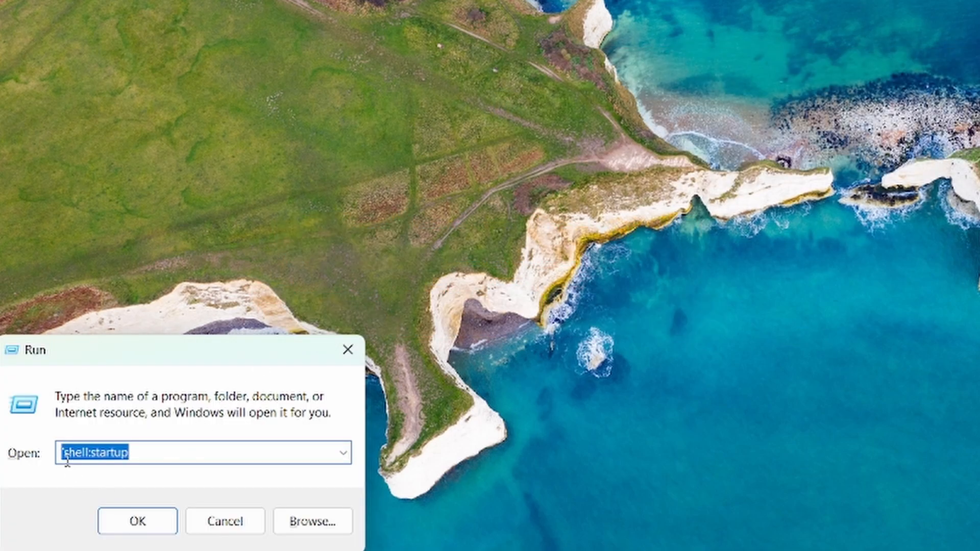
click(67, 459)
key(BackSpace)
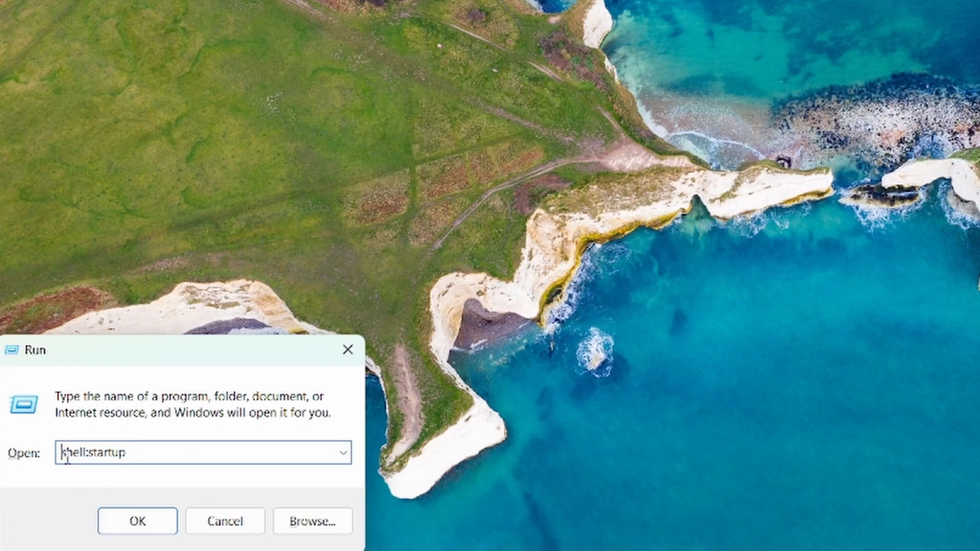
key(Return)
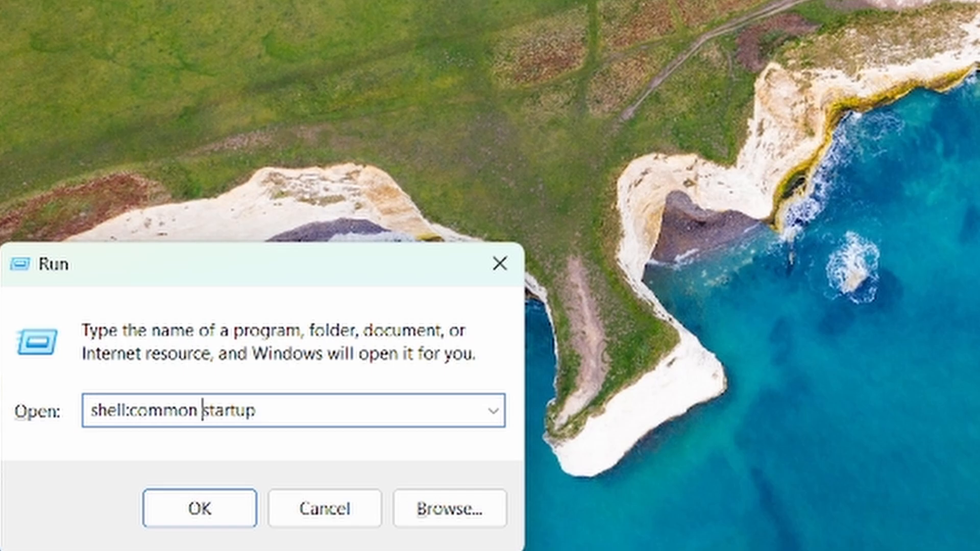
- Run shell:common startup to open the Startup folder shared by all users
key(ctrl+a)
key(Return)
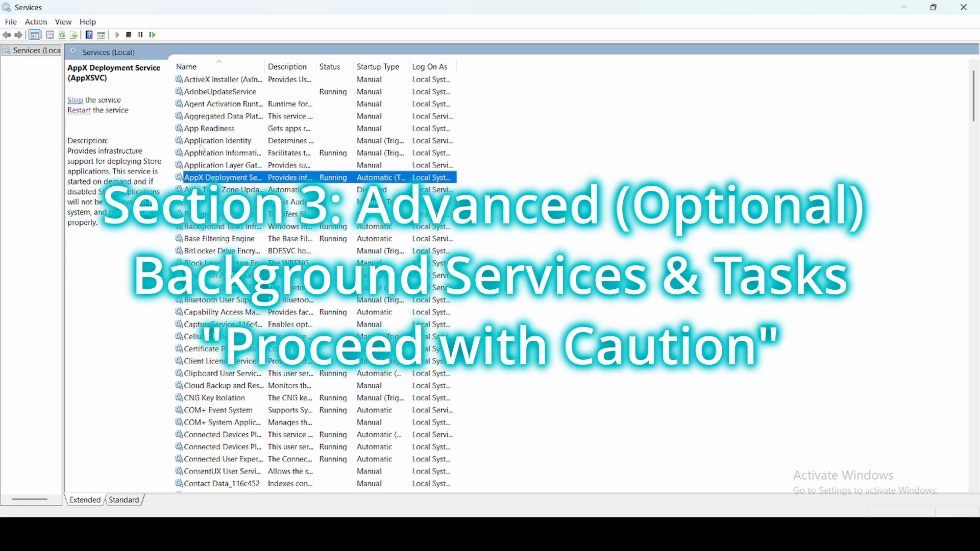
scroll(212, 173, down, 1)
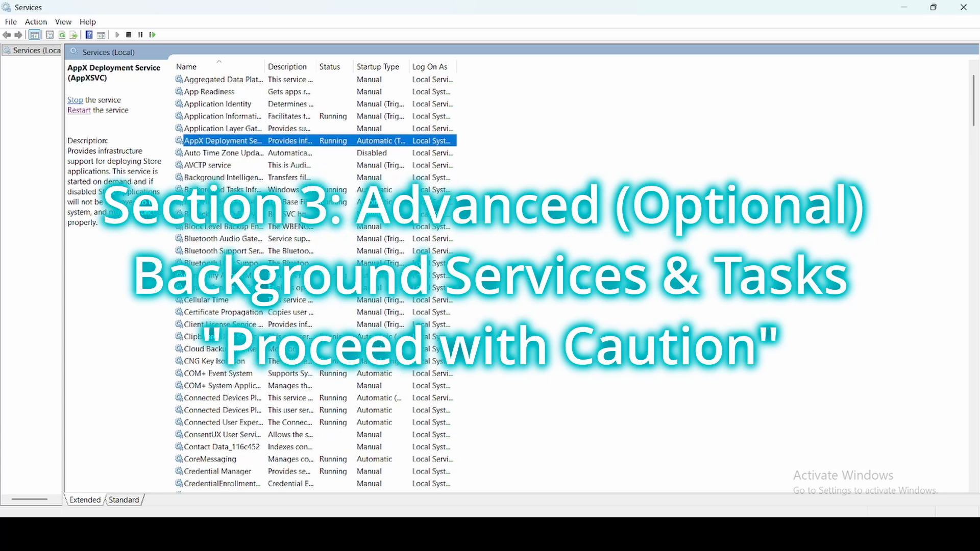
scroll(219, 156, down, 1)
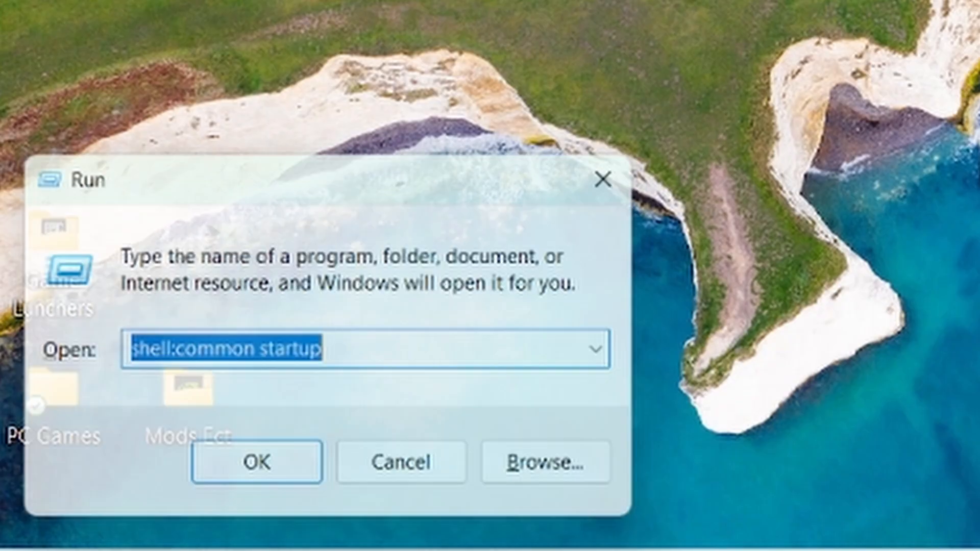
- Run services.msc to open the Services console and show the AppX Deployment Service's description
text(sr)
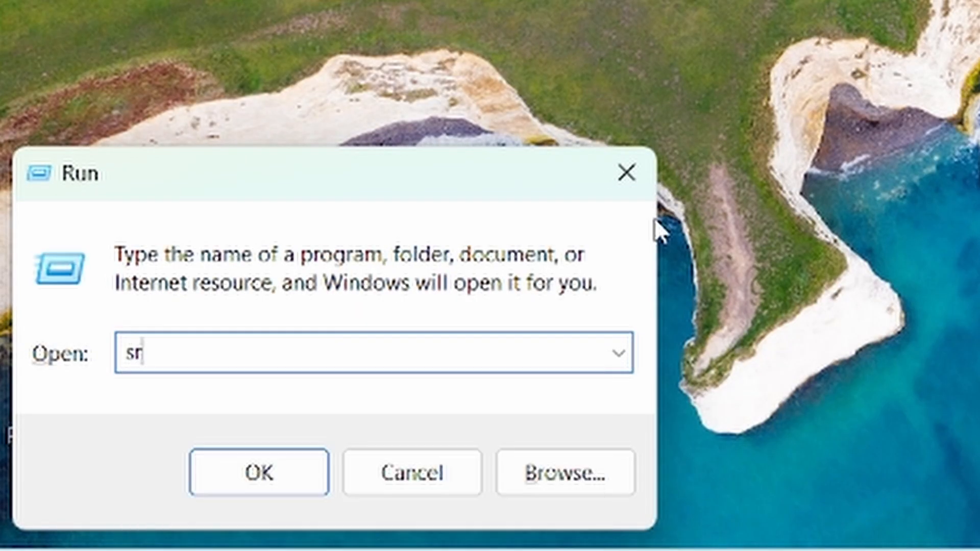
key(BackSpace)
text(er)
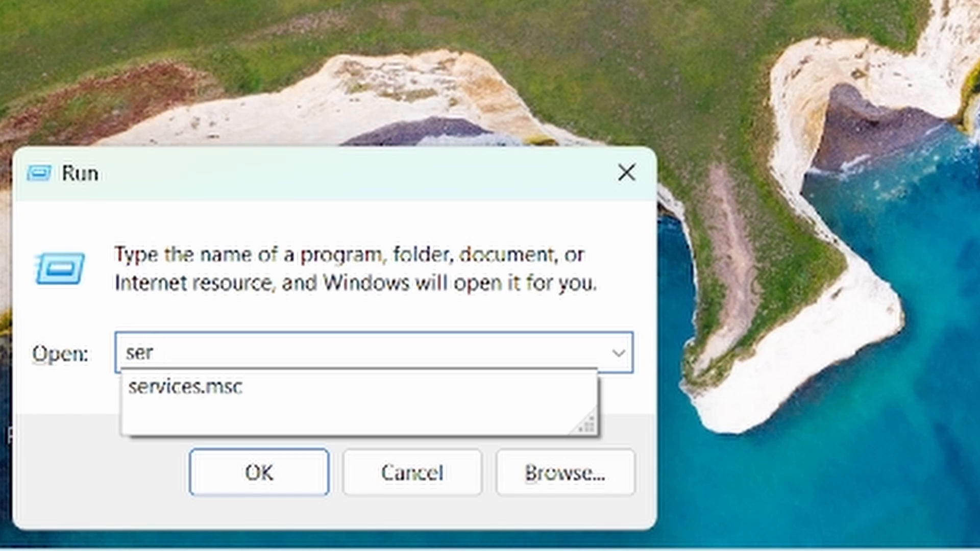
key(Down)
key(Return)
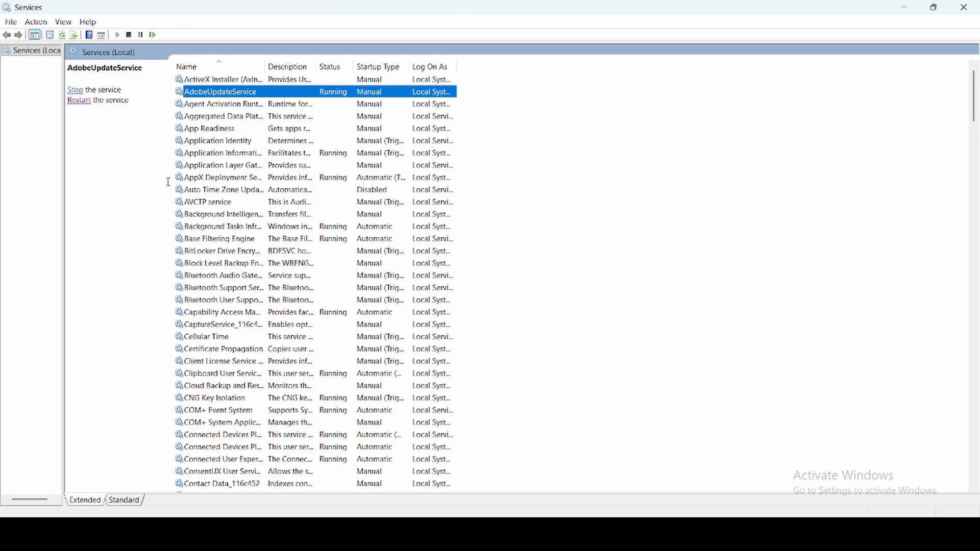
click(201, 179)
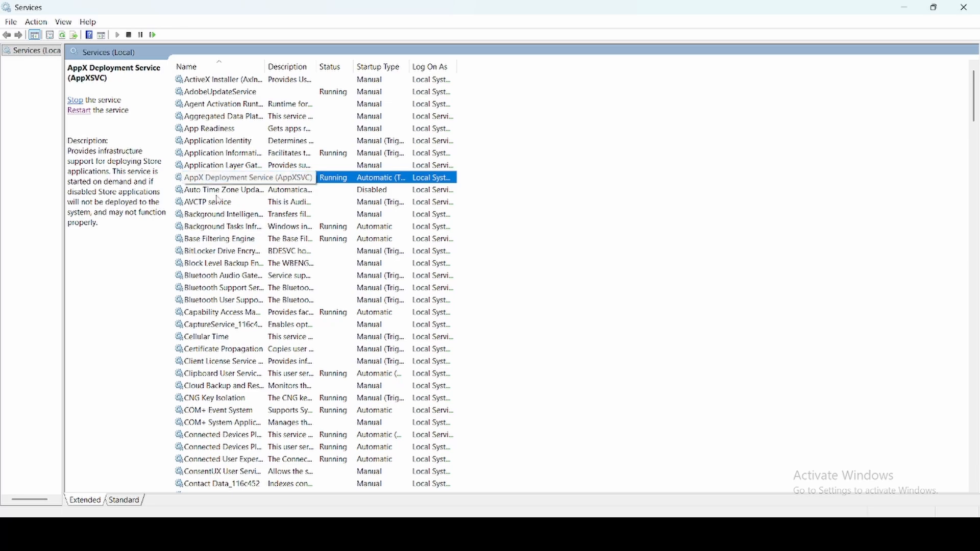
- Set the startup type of AdobeUpdateService to Manual and apply the change
scroll(218, 199, down, 1)
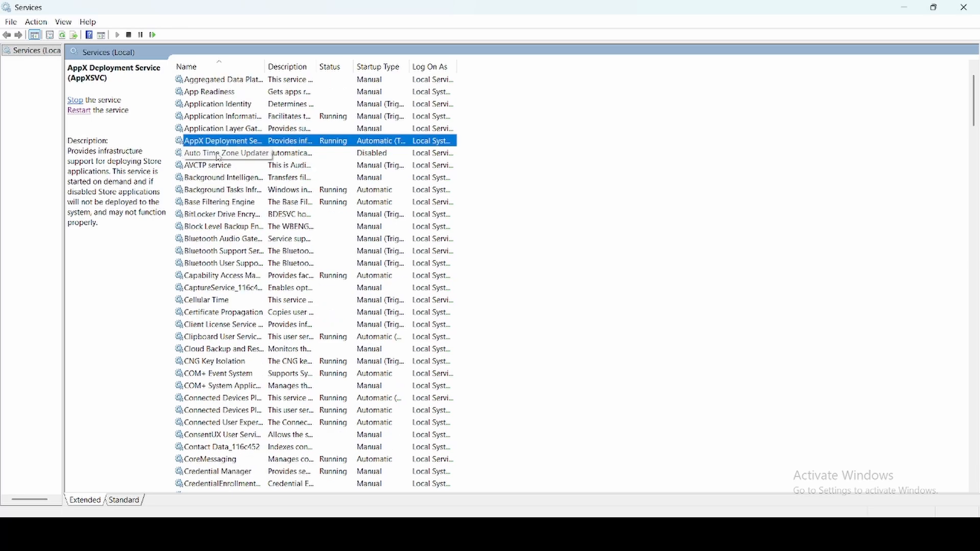
scroll(219, 156, down, 1)
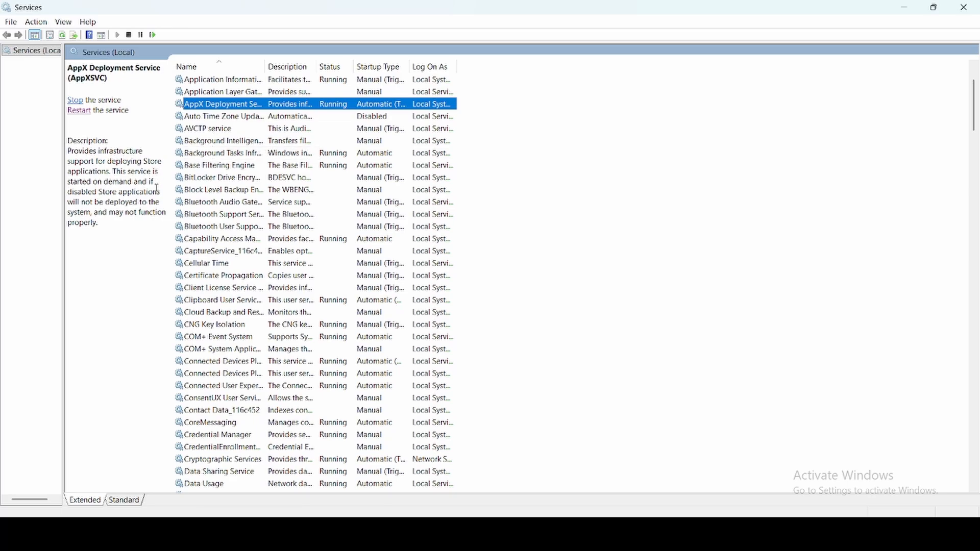
scroll(220, 219, down, 3)
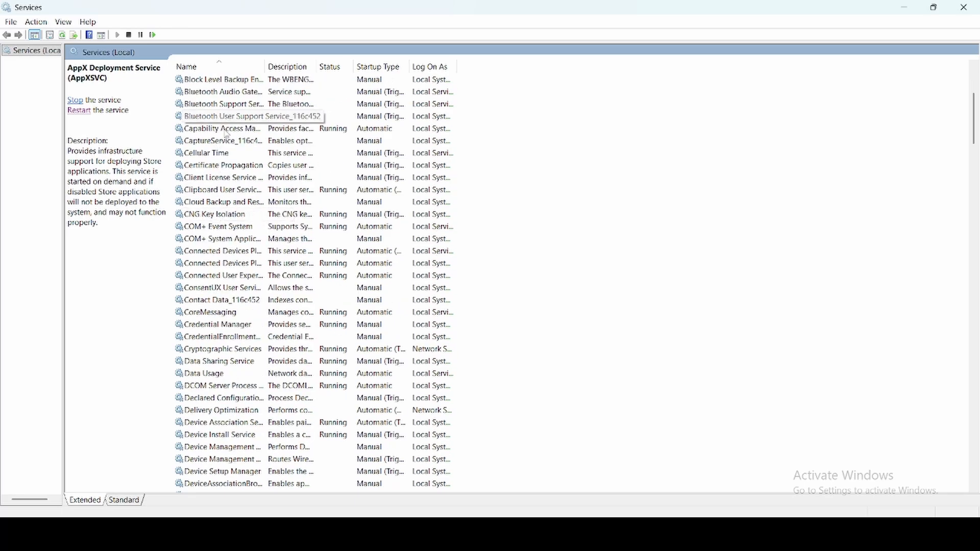
scroll(218, 196, up, 5)
right_click(377, 93)
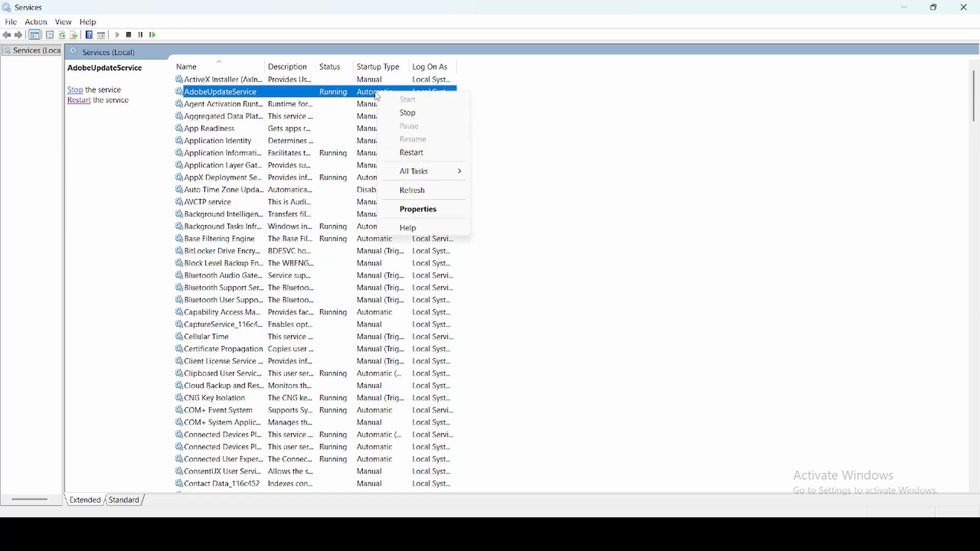
click(419, 211)
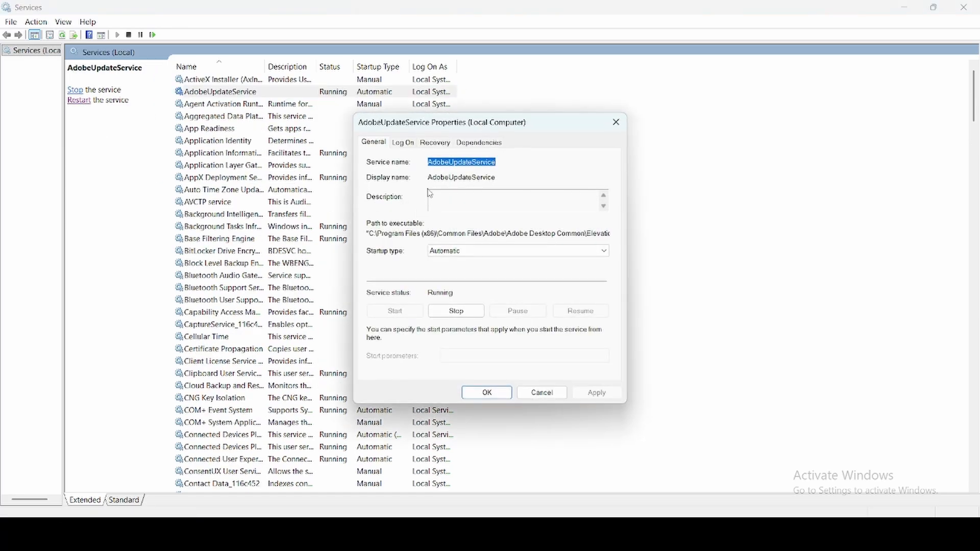
click(454, 251)
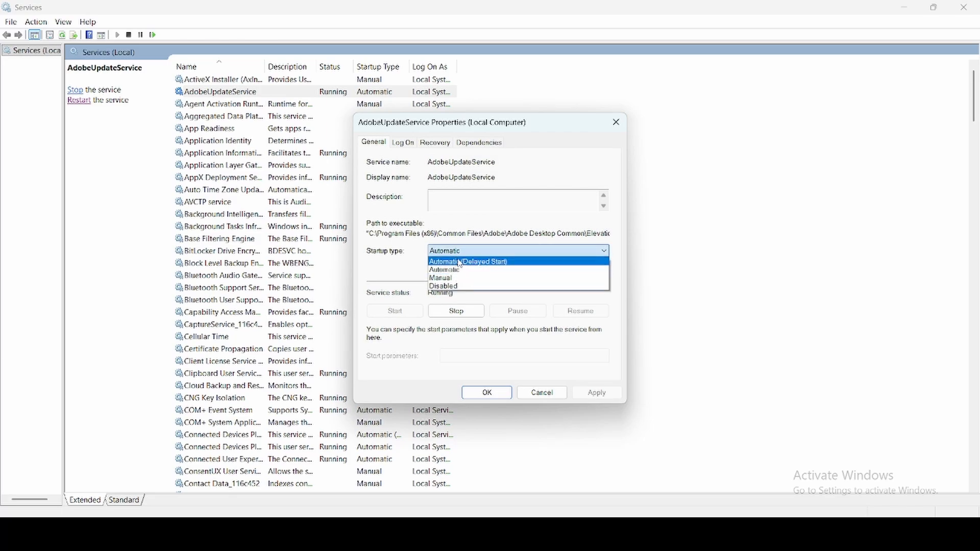
click(463, 278)
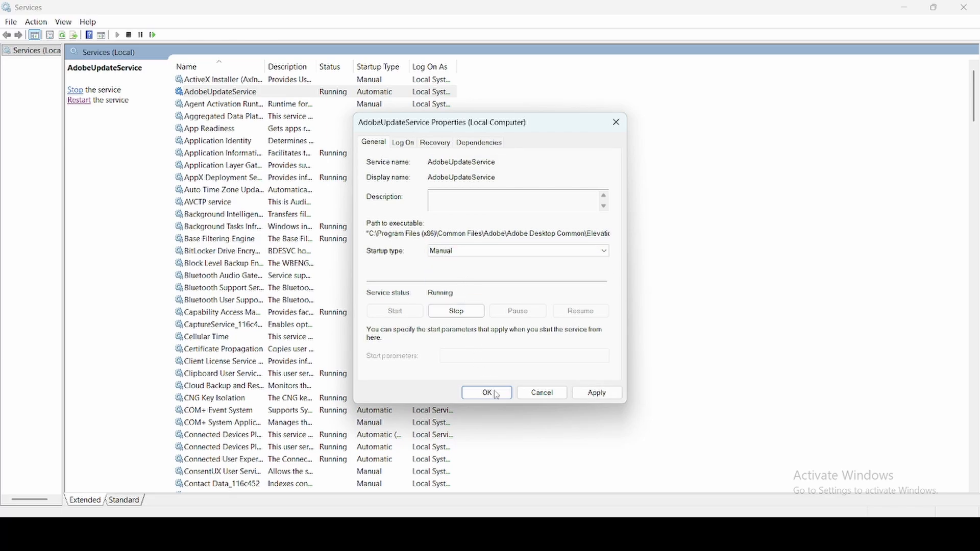
click(597, 394)
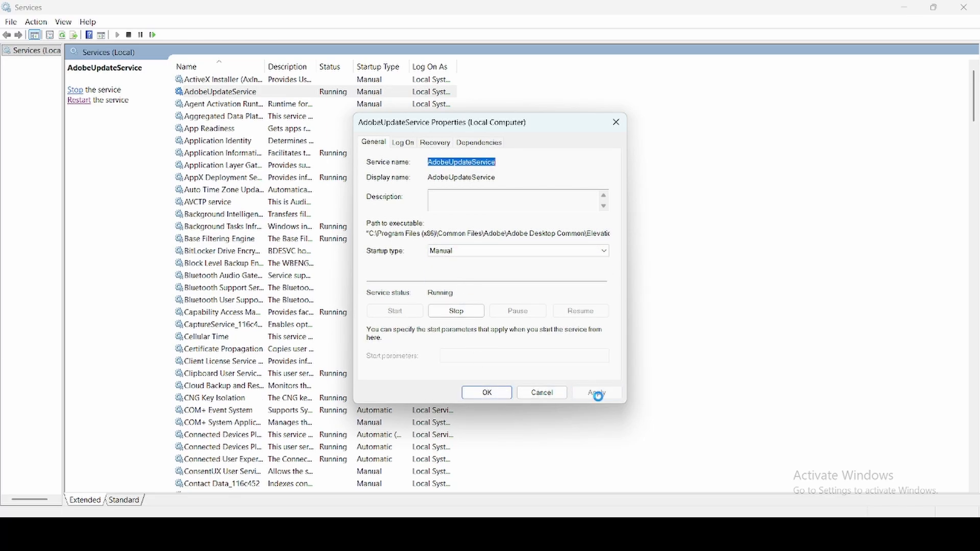
click(493, 399)
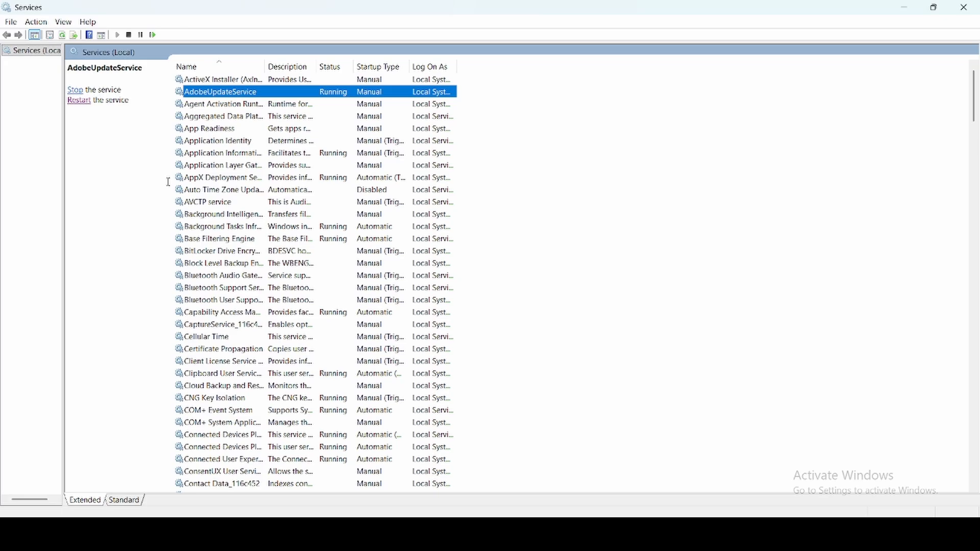
- Run taskschd.msc to open Task Scheduler, replacing the mistaken colon in the command with a period
click(205, 183)
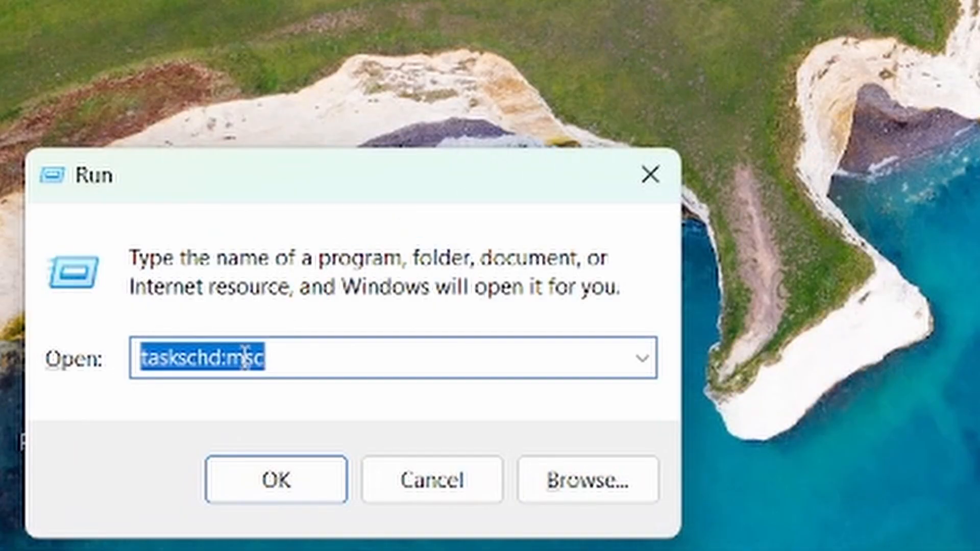
click(304, 376)
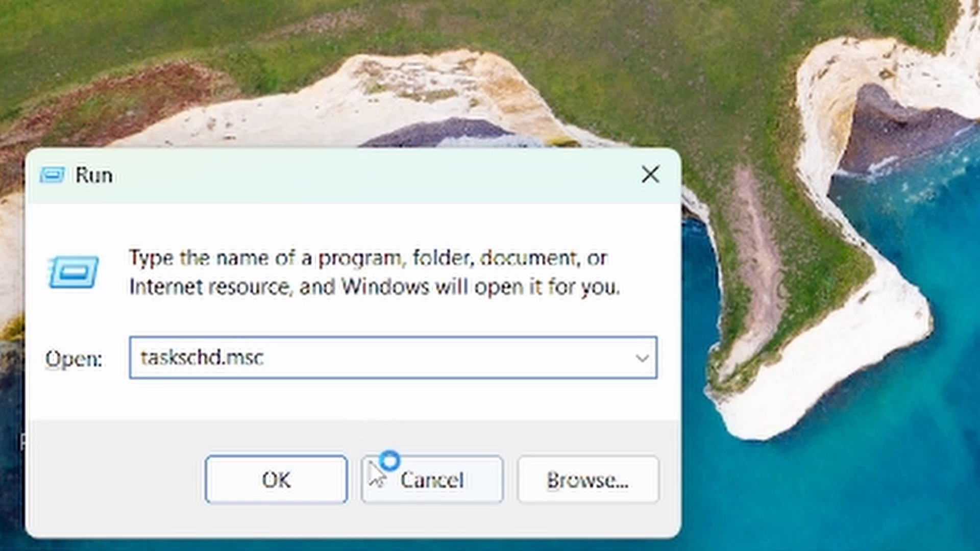
click(259, 476)
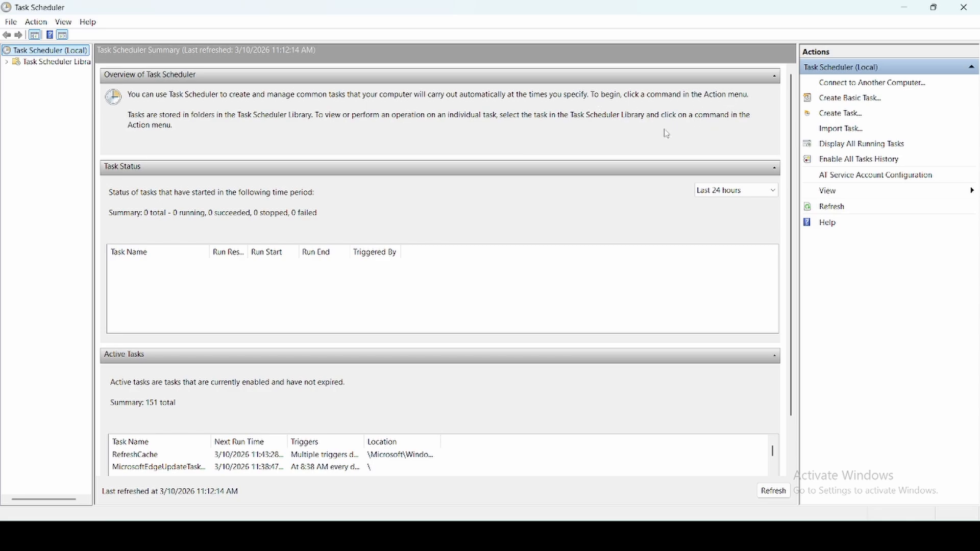
- Expand the Task Scheduler Library and show the tasks in the GoogleUpdater folder under GoogleSystem
click(6, 62)
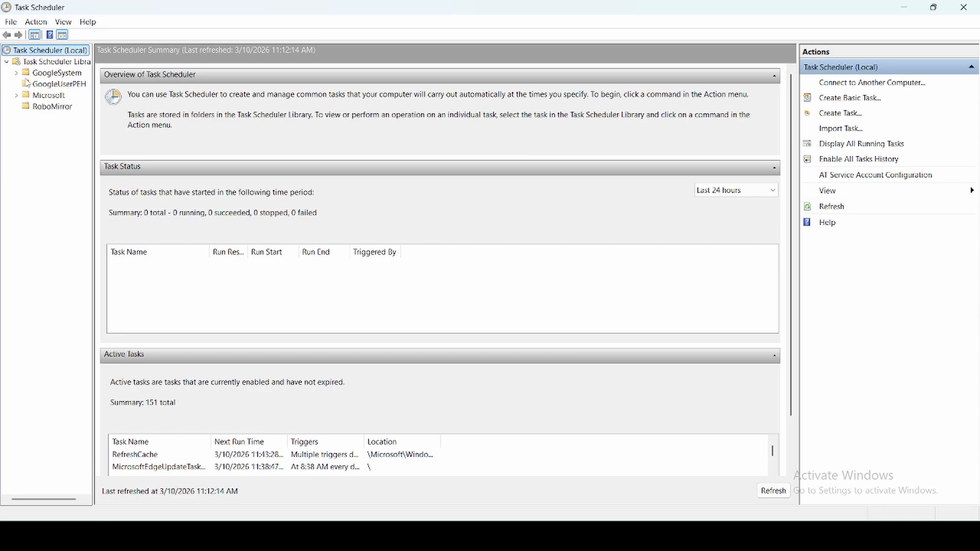
click(16, 73)
click(16, 106)
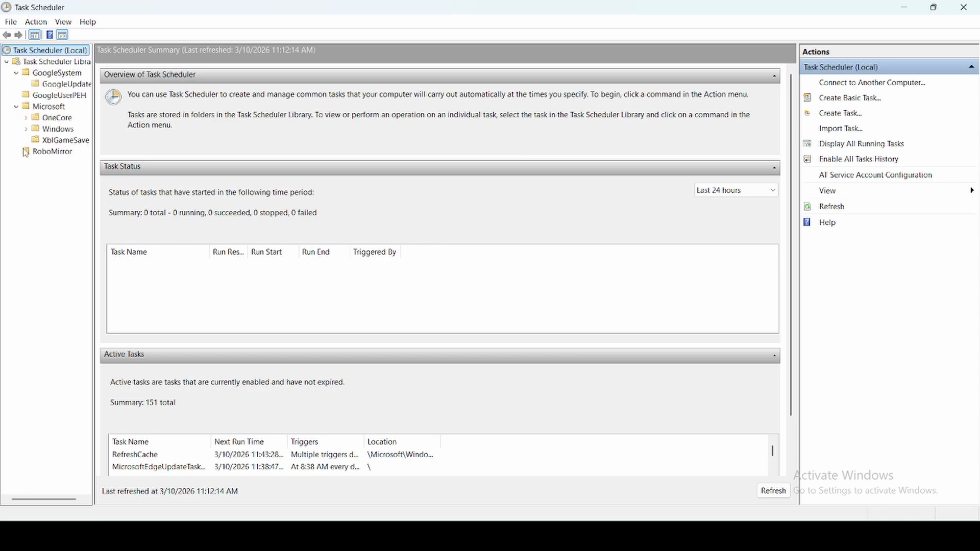
click(17, 106)
click(62, 85)
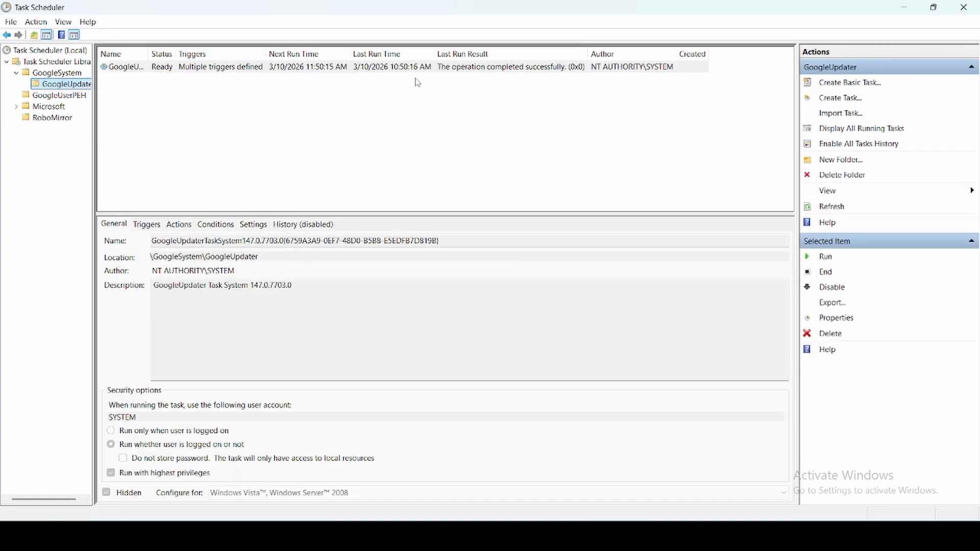
- Review the GoogleUpdater task's triggers, actions, conditions and settings
click(152, 228)
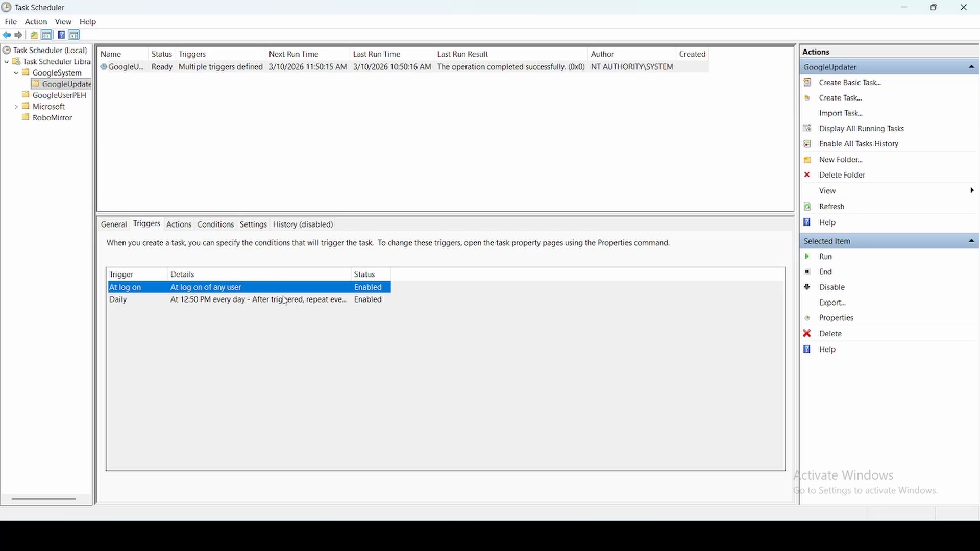
click(179, 226)
click(214, 225)
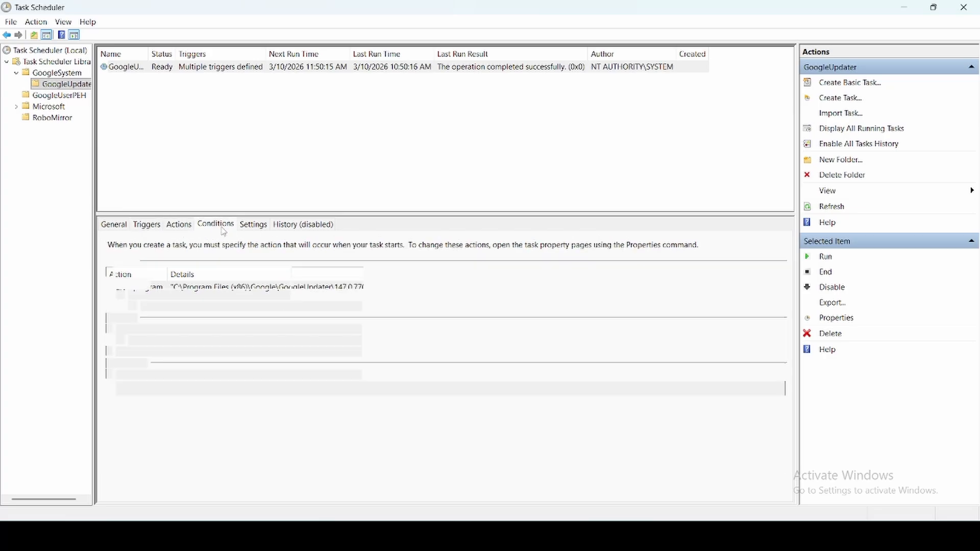
click(253, 225)
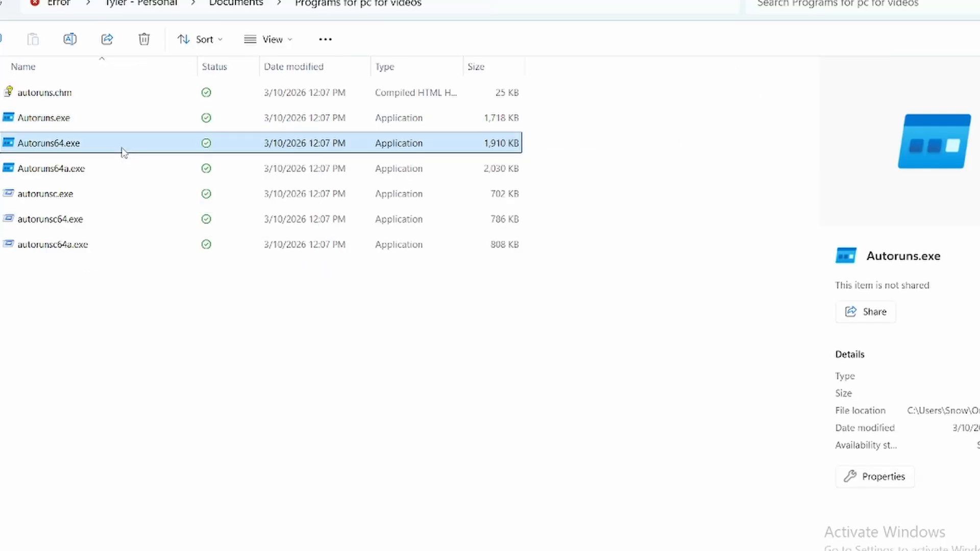
- Launch Autoruns64.exe from the Programs for pc for videos folder and look through the full list of autostart entries
double_click(124, 145)
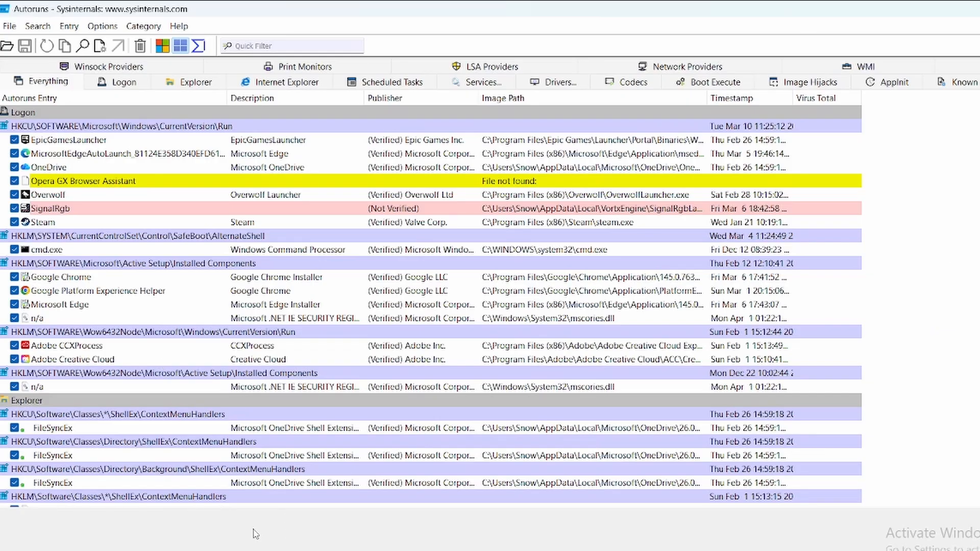
scroll(250, 463, down, 5)
scroll(251, 462, down, 10)
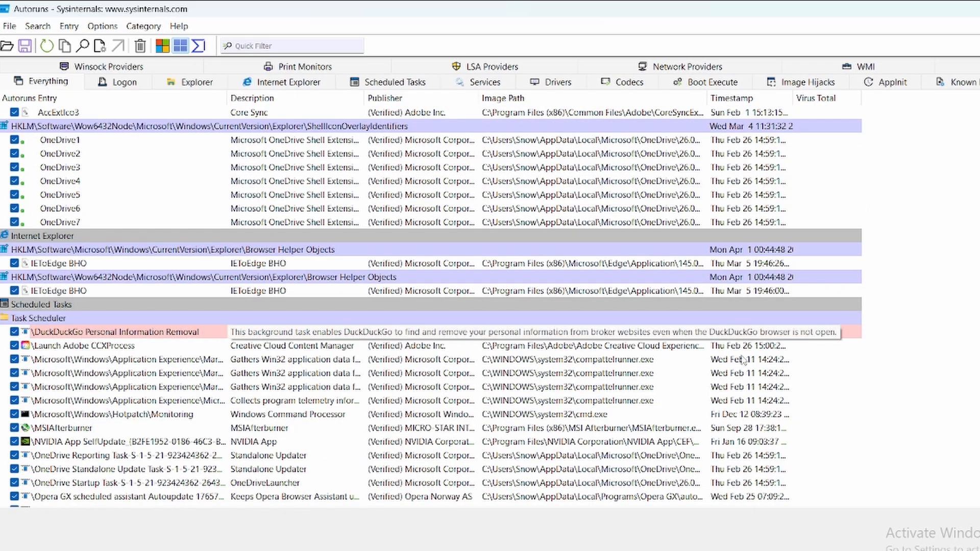
scroll(432, 334, down, 7)
scroll(440, 319, down, 6)
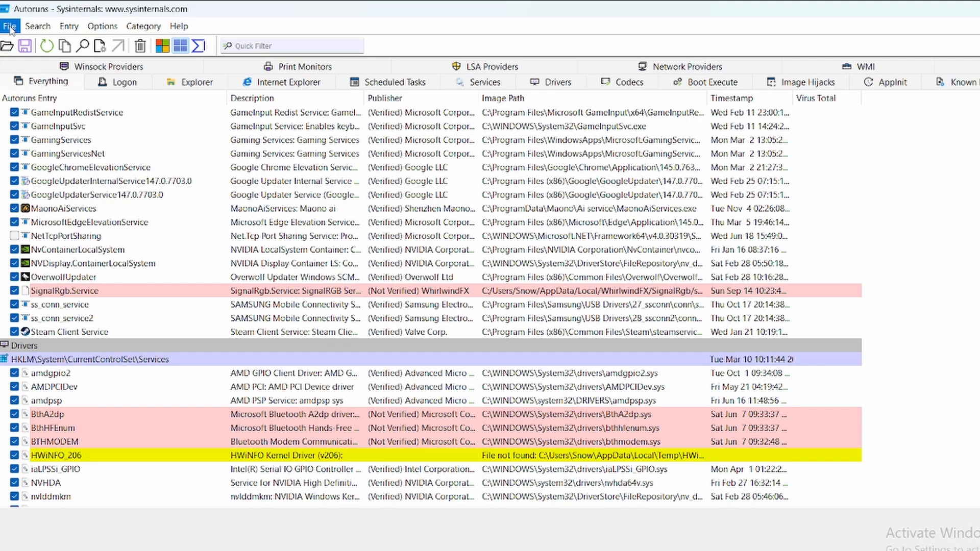
- Hide Microsoft entries in the Autoruns list and check that the option is enabled
click(102, 26)
click(118, 54)
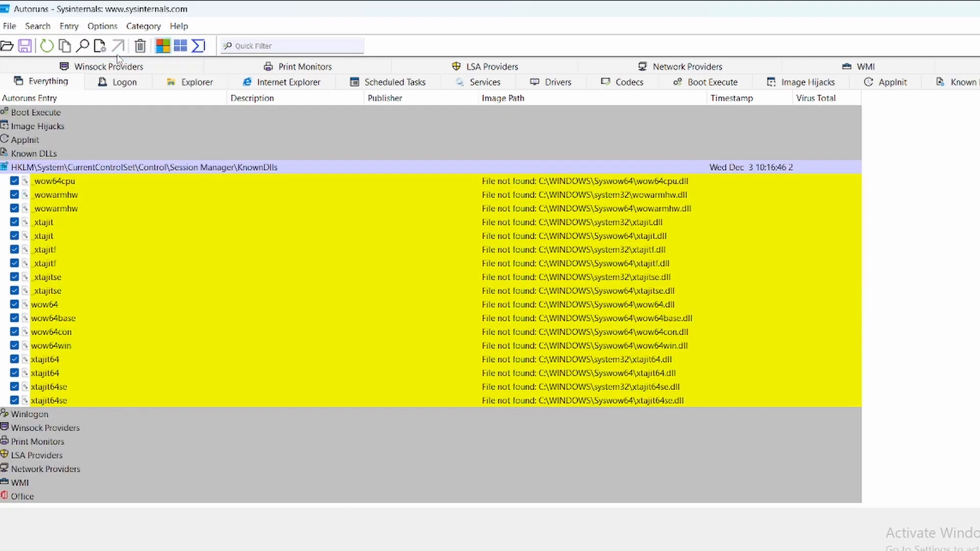
click(110, 27)
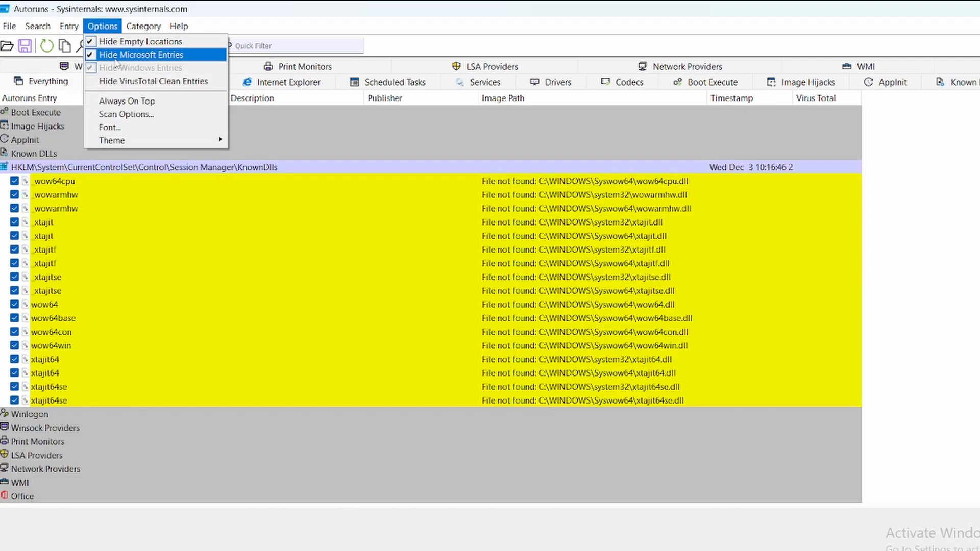
key(Escape)
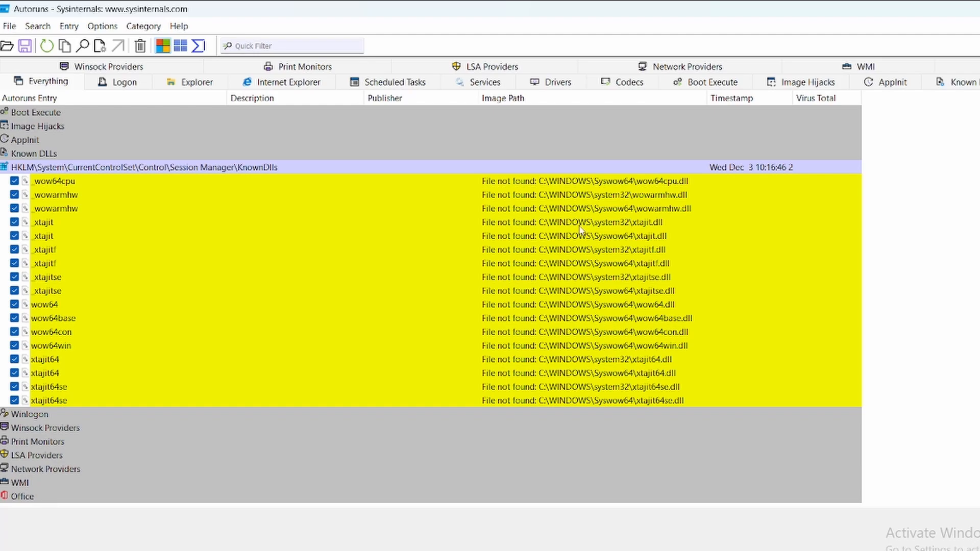
- Show only the logon entries and inspect the SignalRgb and Opera GX Browser Assistant entries
click(132, 84)
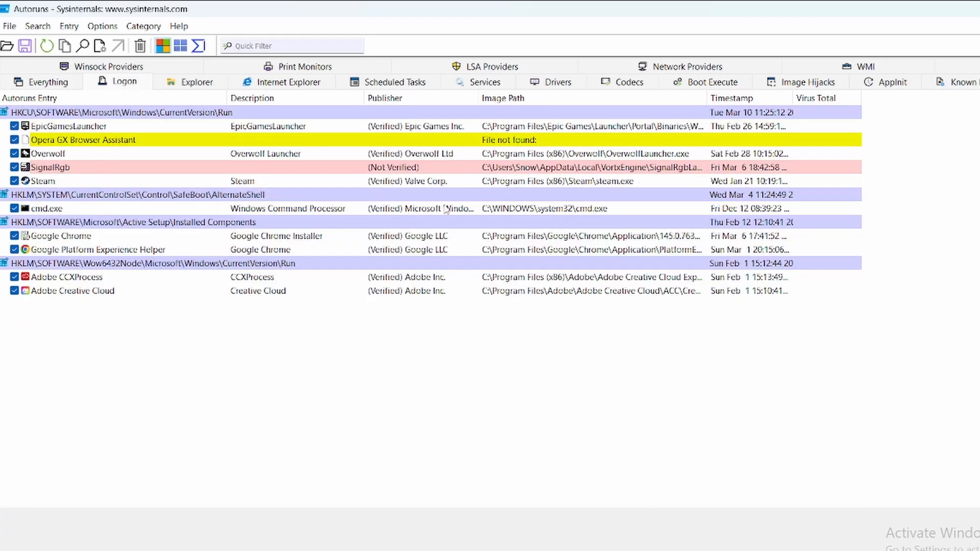
click(23, 167)
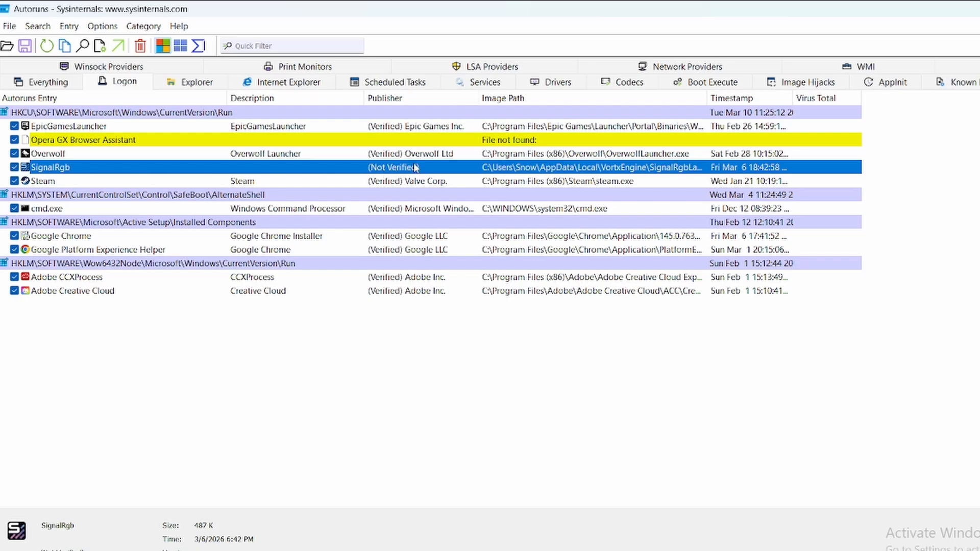
click(474, 141)
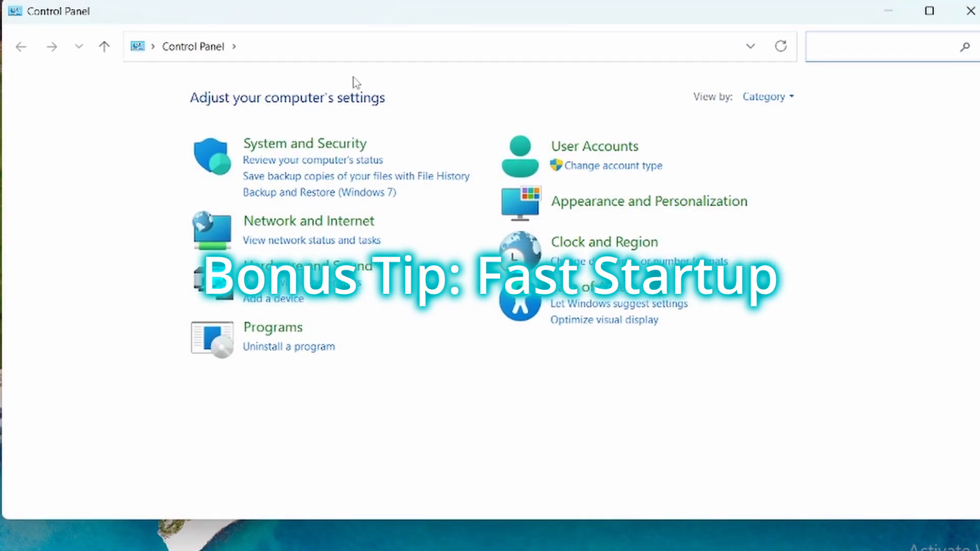
- In Control Panel, open the power button settings under Power Options and unlock the currently unavailable shutdown settings
click(287, 145)
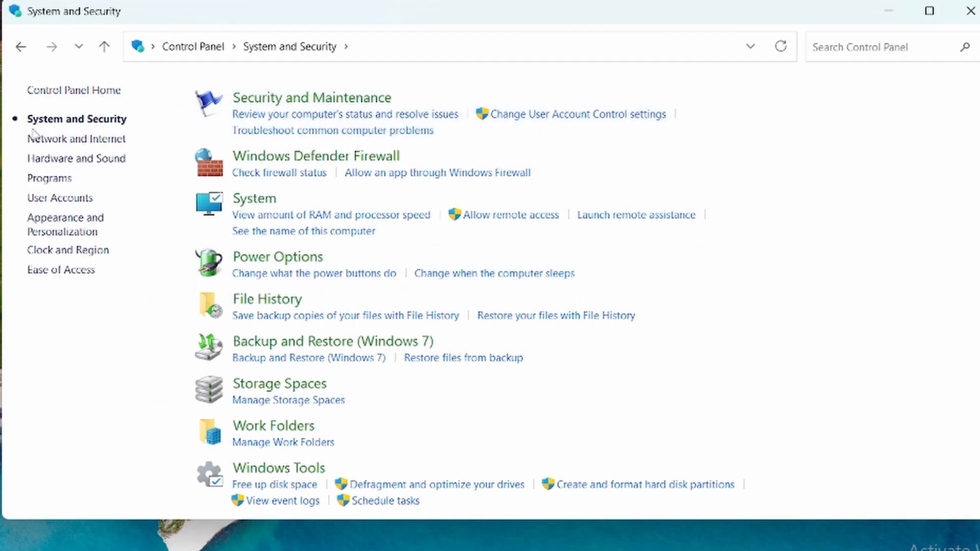
click(263, 264)
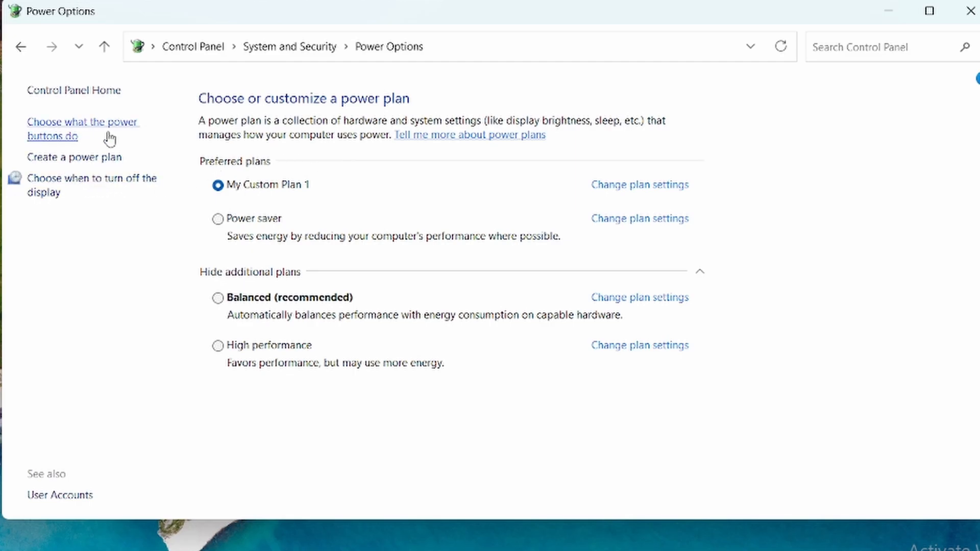
click(78, 137)
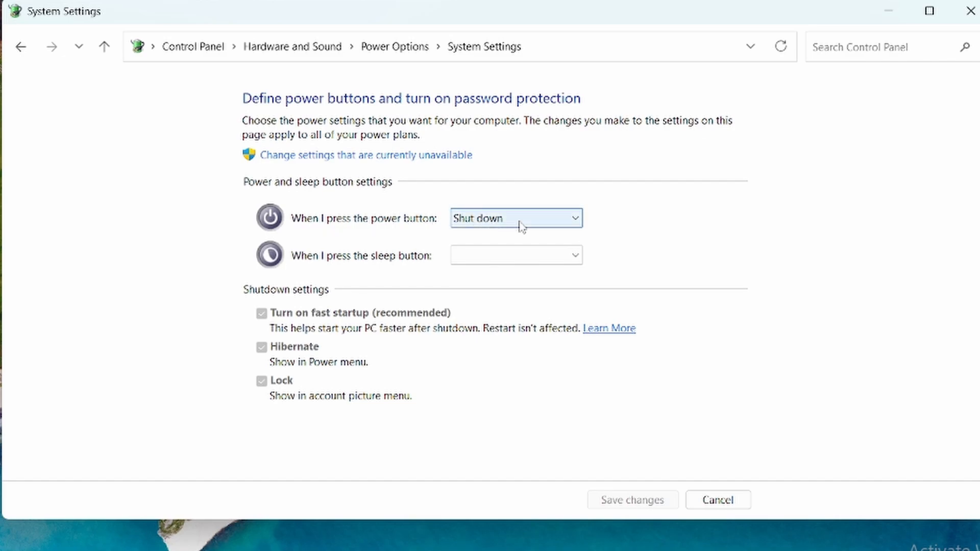
click(360, 155)
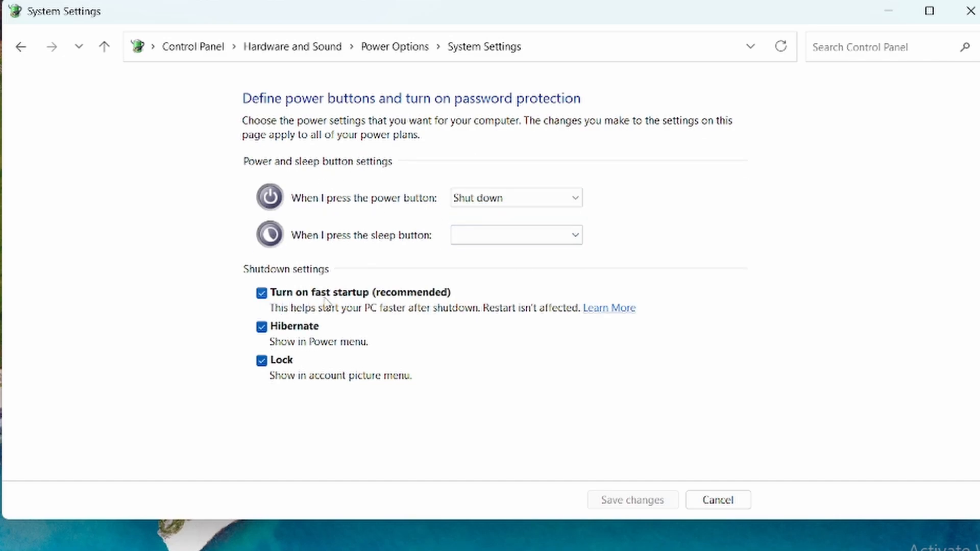